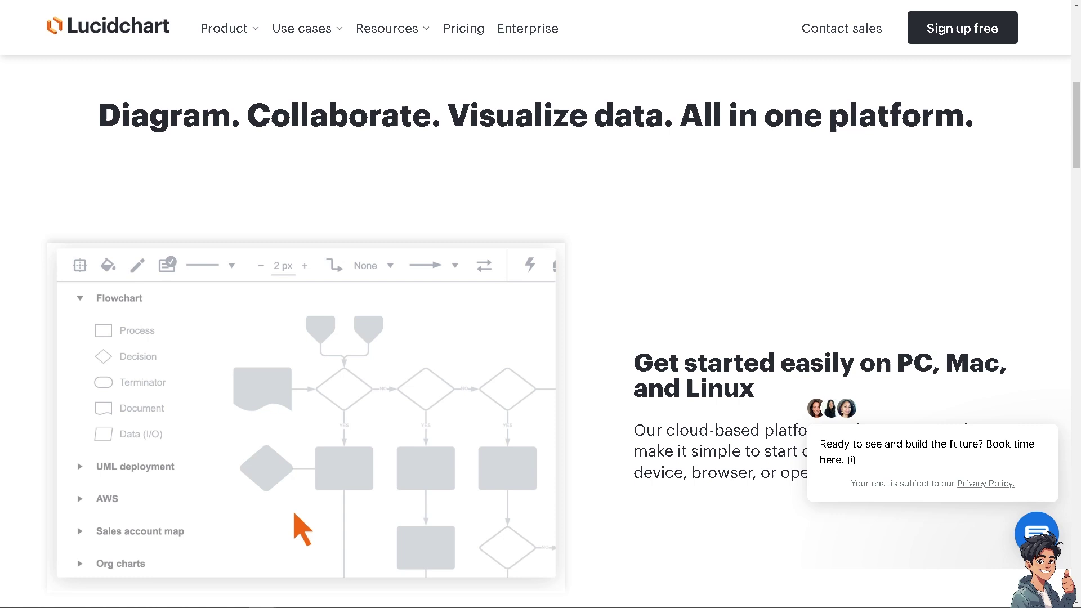
Step: Browse the Lucidchart homepage, then view the sign-up plans and bundle pricing plans
{"action": "key", "text": "Home"}
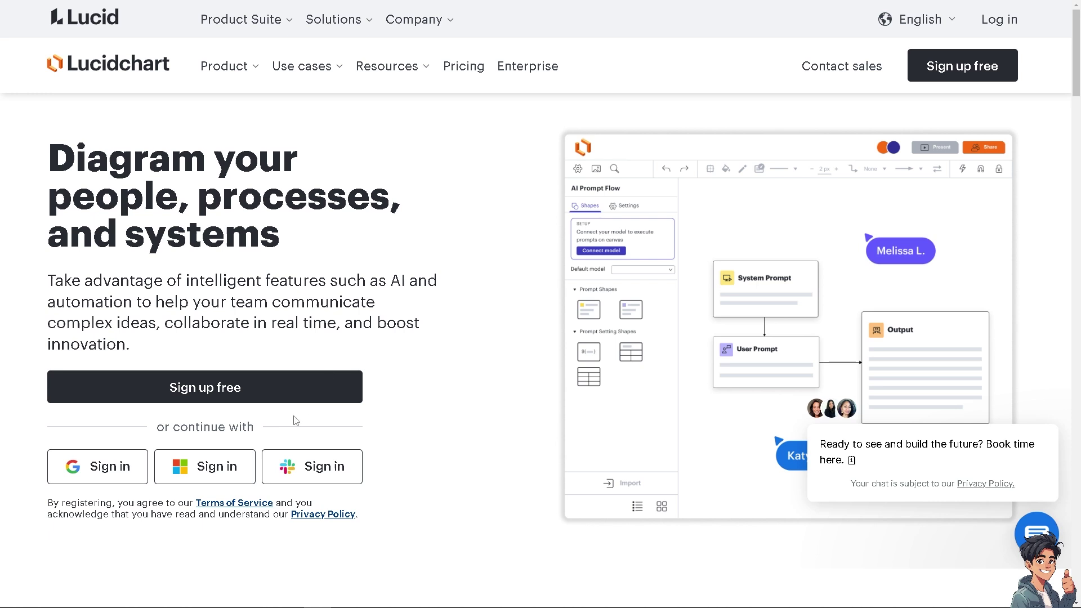
{"action": "left_click", "coordinate": [263, 392]}
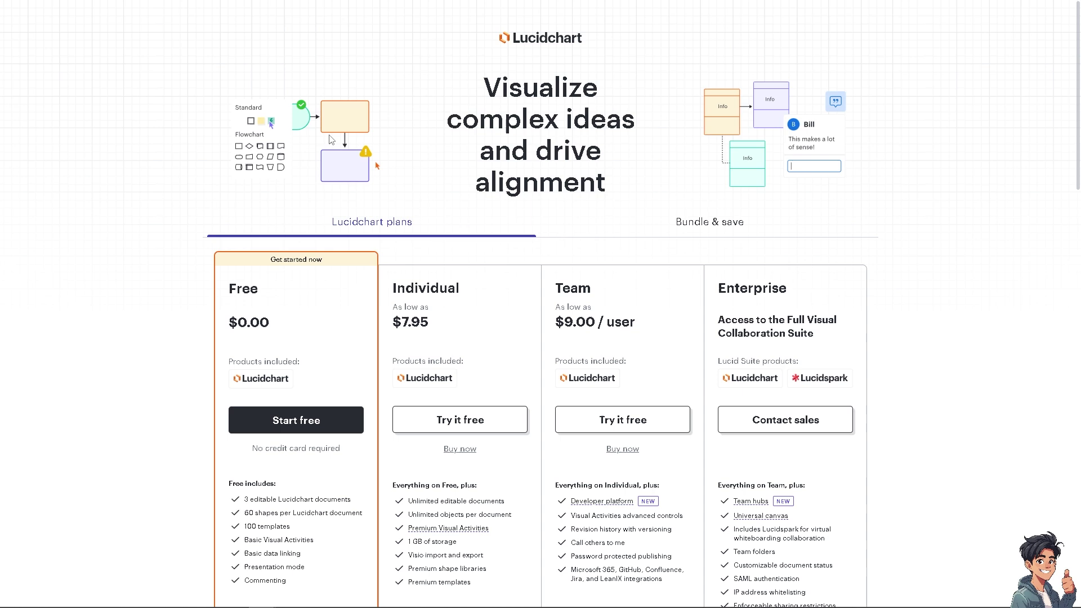
{"action": "left_click", "coordinate": [694, 225]}
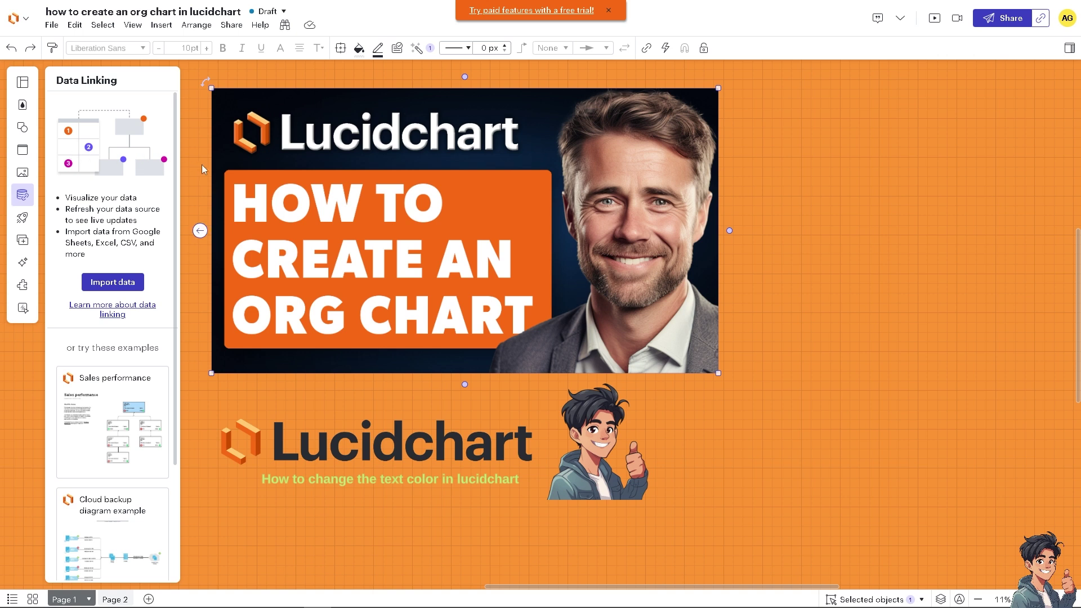
Step: Return to Home and show the Lucidchart options under + New (Blank Document / Create from Template)
{"action": "left_click", "coordinate": [22, 19]}
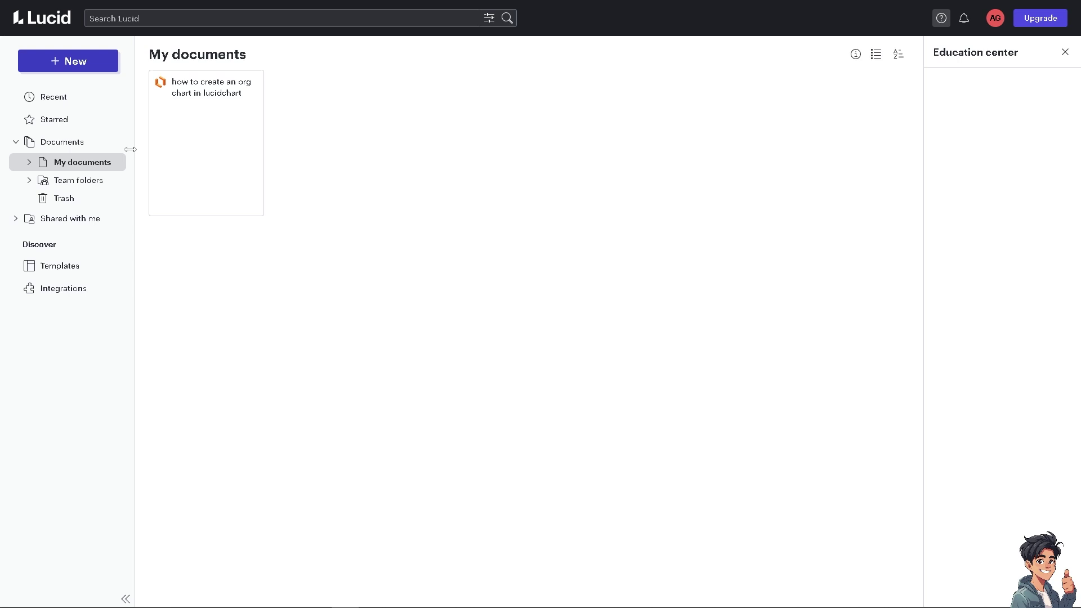
{"action": "left_click", "coordinate": [93, 67]}
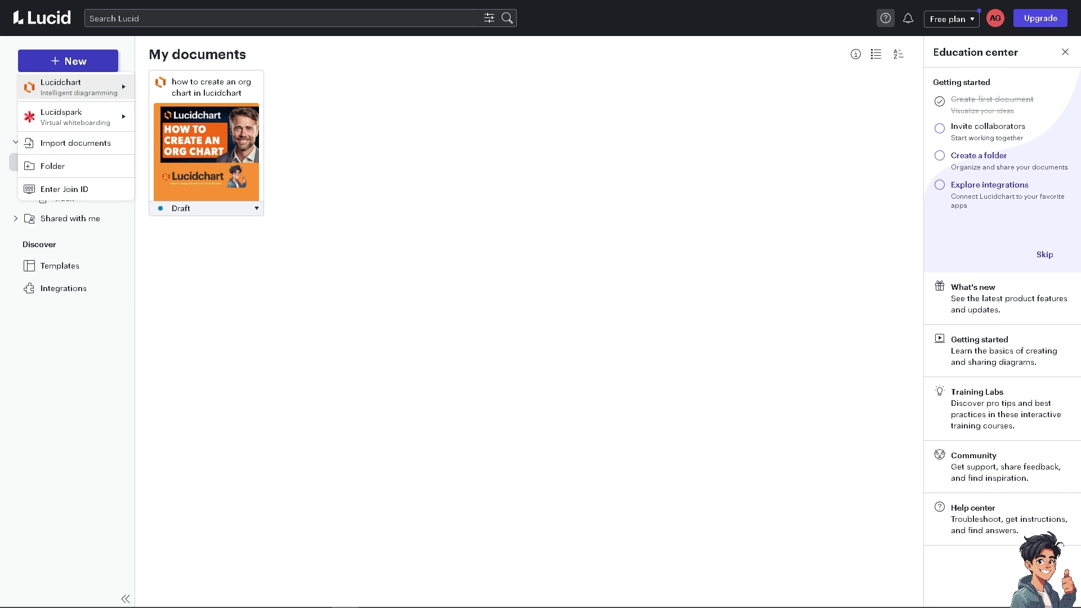
{"action": "left_click", "coordinate": [96, 65]}
{"action": "mouse_move", "coordinate": [107, 110]}
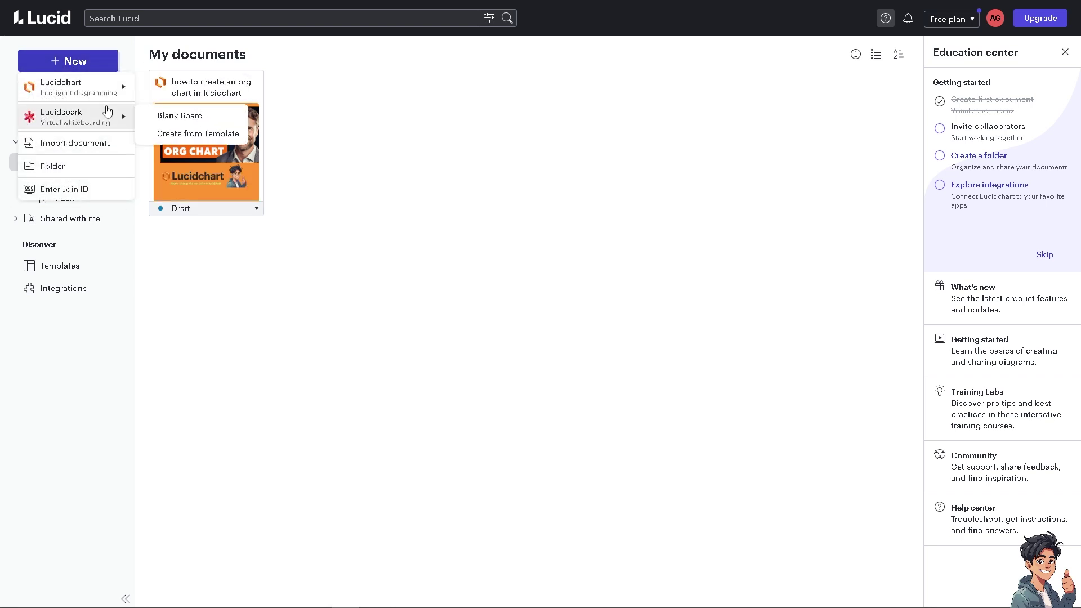
{"action": "mouse_move", "coordinate": [116, 90]}
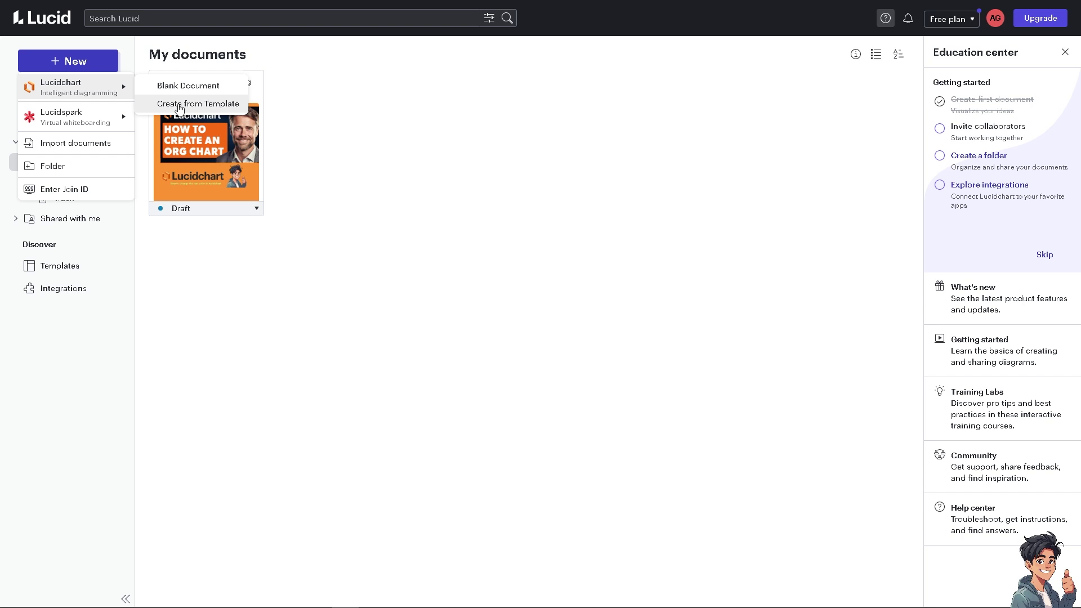
Step: Choose Create from Template and preview the Org chart template's description and tags
{"action": "left_click", "coordinate": [181, 106]}
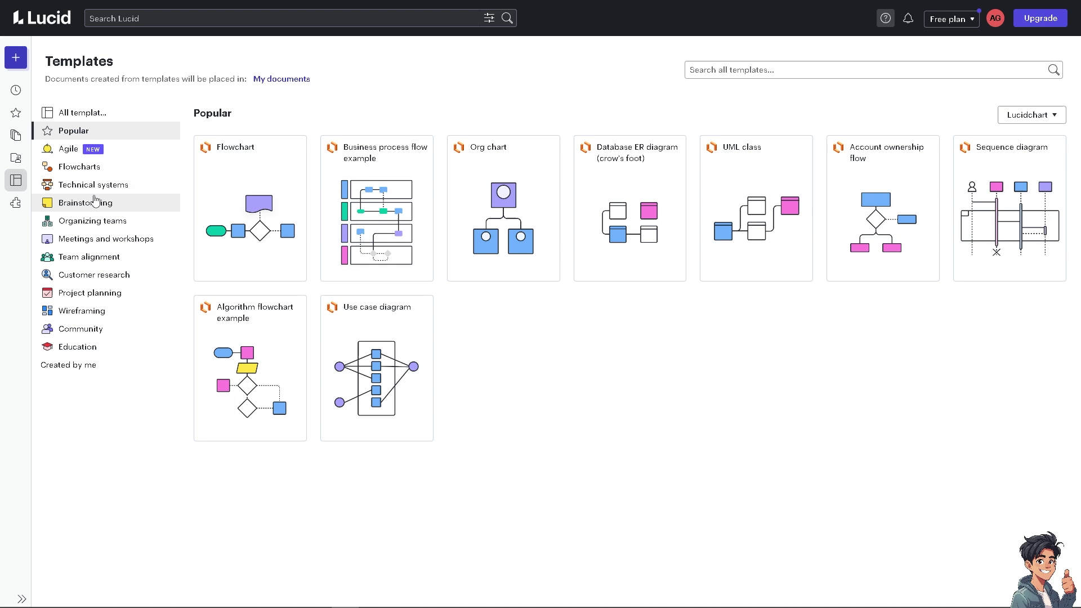
{"action": "mouse_move", "coordinate": [471, 220]}
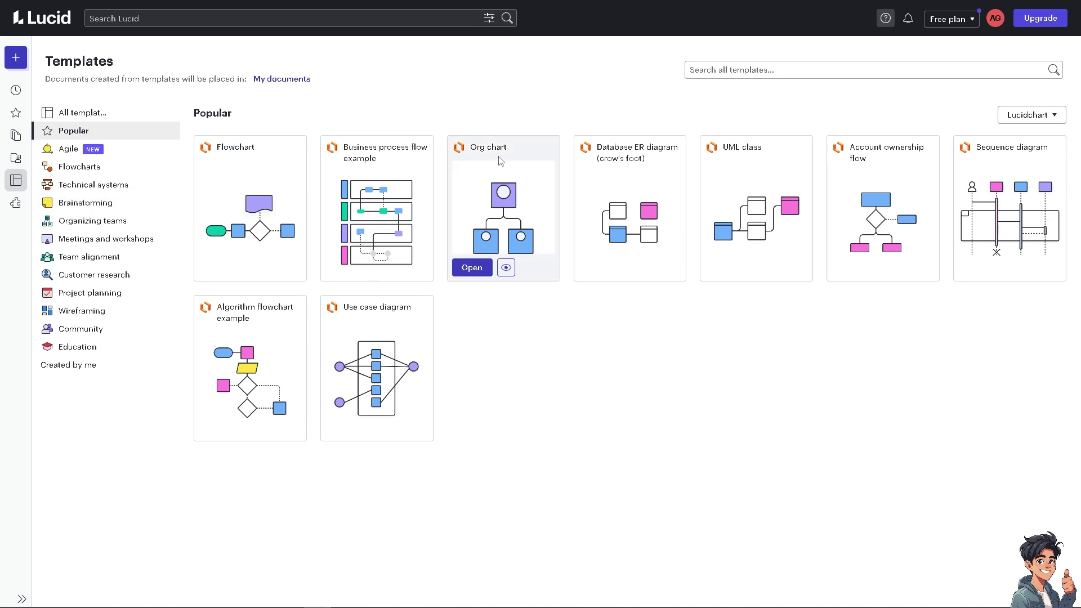
{"action": "left_click", "coordinate": [506, 272]}
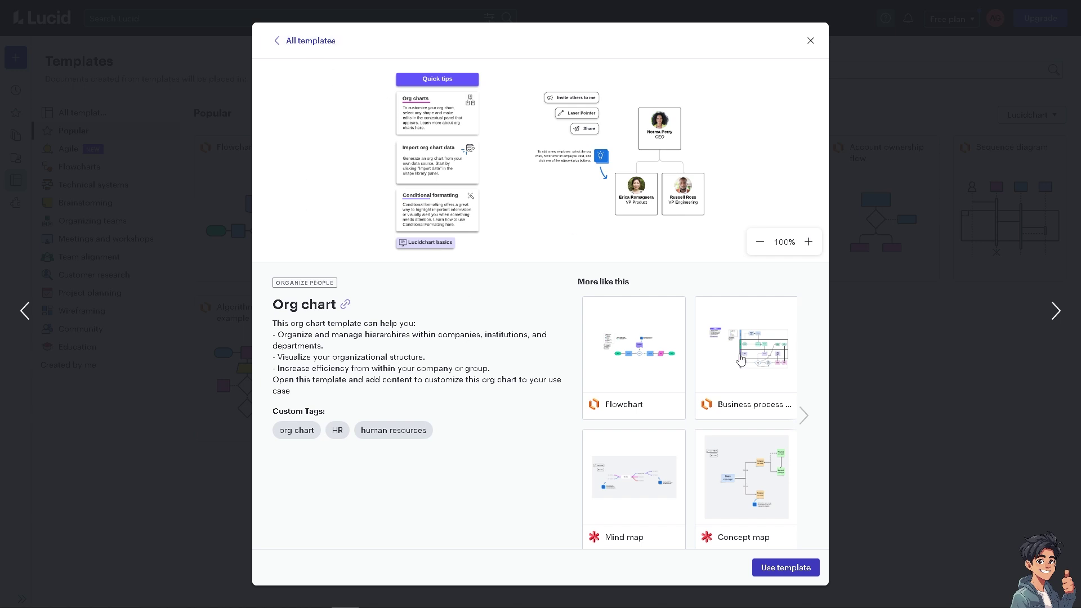
{"action": "scroll", "coordinate": [677, 384], "scroll_direction": "down", "scroll_amount": 1}
{"action": "scroll", "coordinate": [682, 374], "scroll_direction": "up", "scroll_amount": 1}
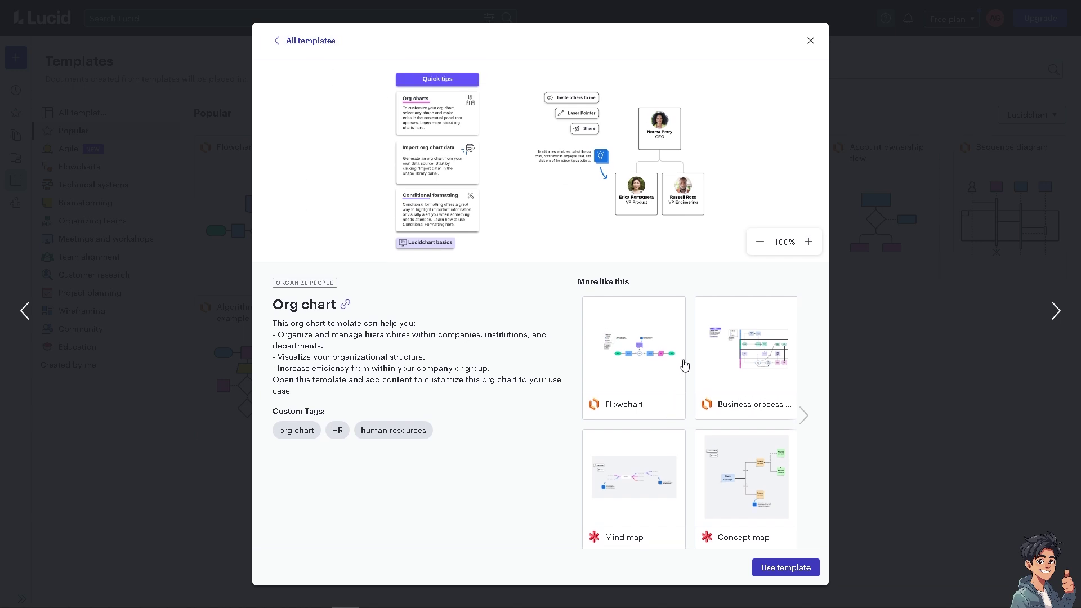
{"action": "left_click", "coordinate": [310, 44]}
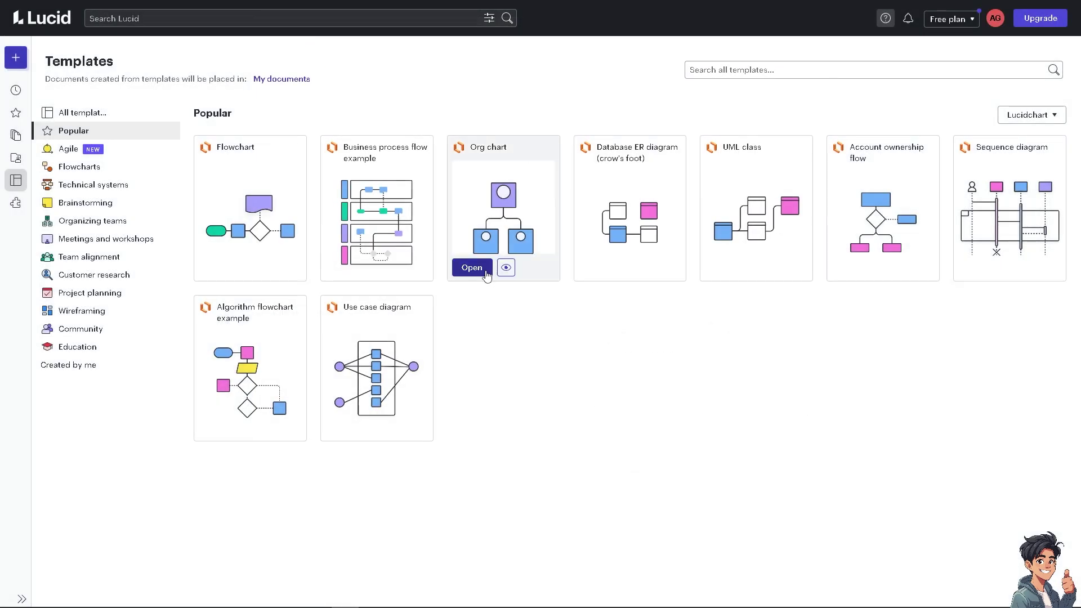
{"action": "left_click", "coordinate": [507, 268]}
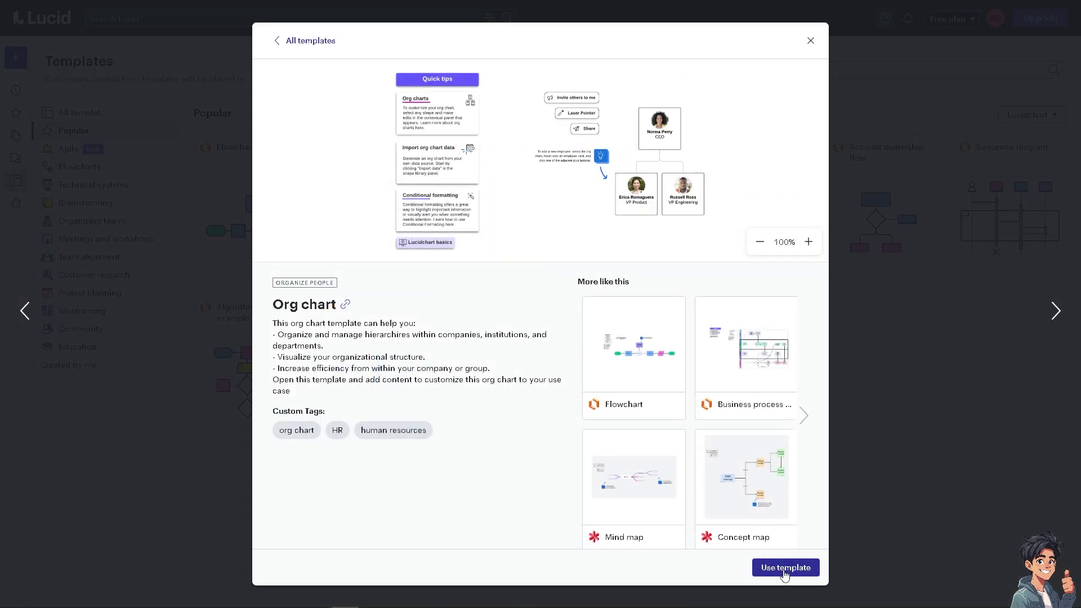
Step: Use the Org chart template, close the Invite collaborators dialog, and bring up the CEO card's actions
{"action": "left_click", "coordinate": [787, 567]}
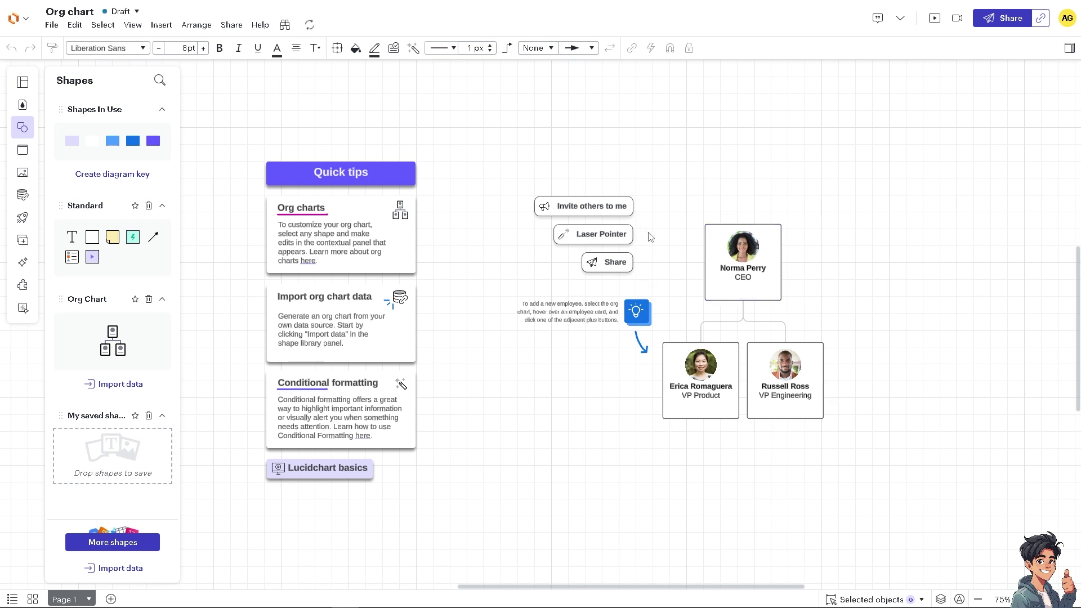
{"action": "left_click", "coordinate": [729, 247]}
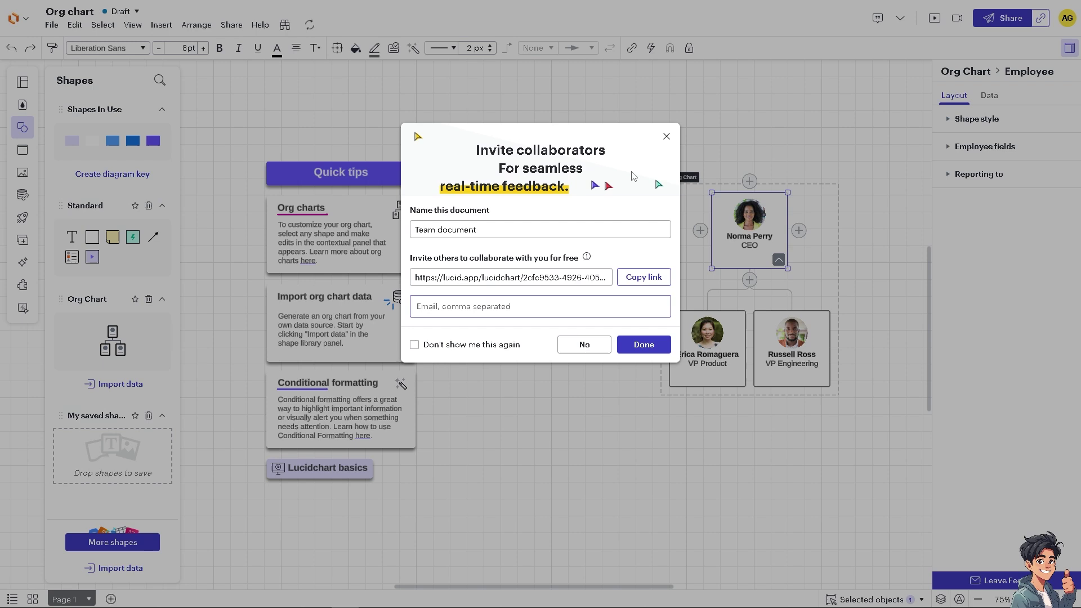
{"action": "left_click", "coordinate": [666, 134]}
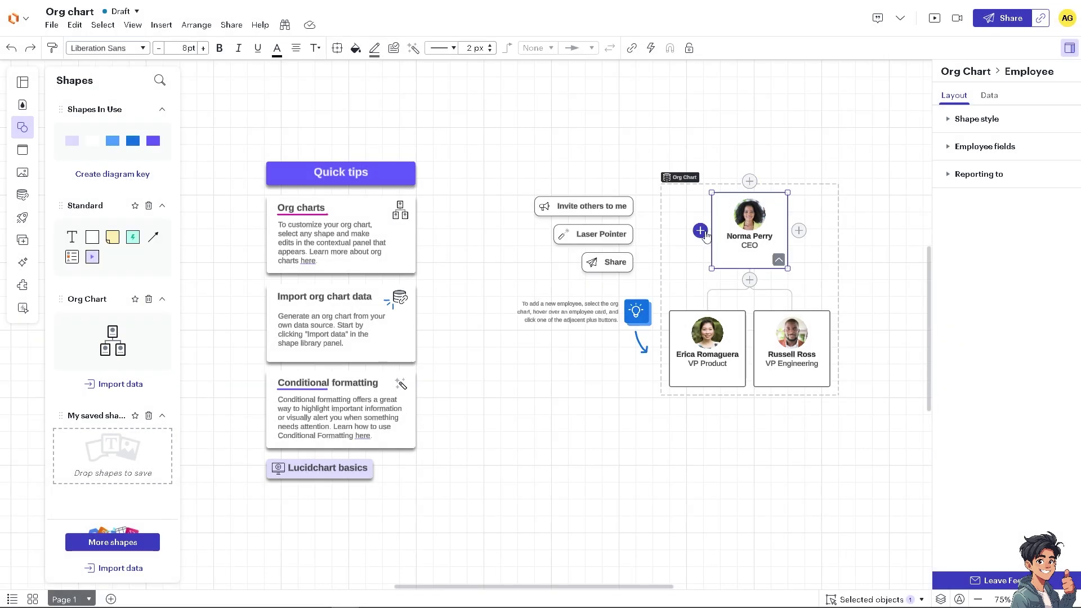
{"action": "right_click", "coordinate": [741, 227]}
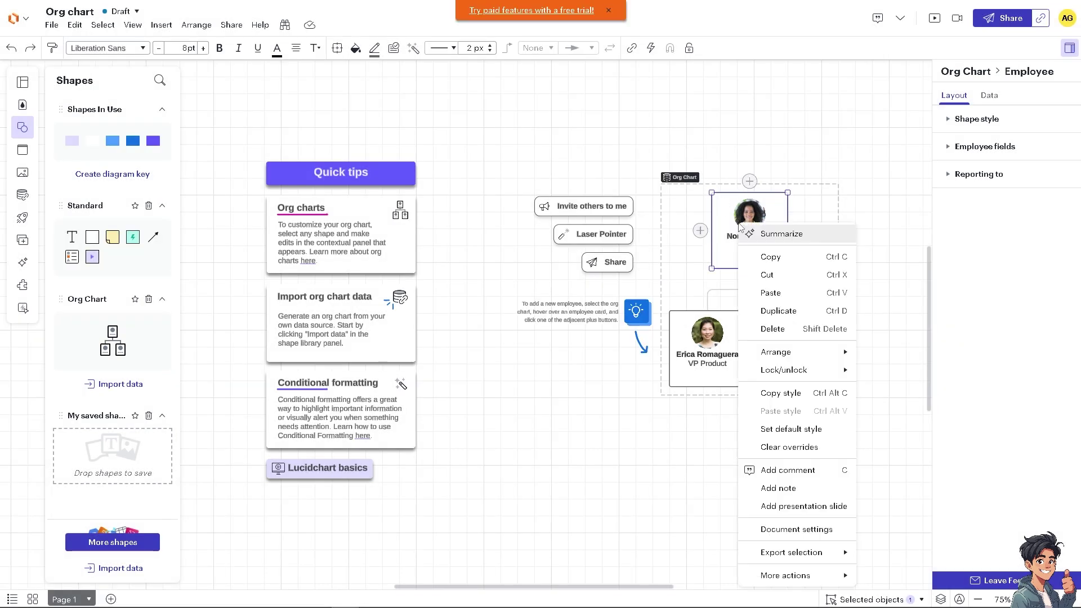
Step: Replace the VP Engineering card's employee name with a newly typed name
{"action": "scroll", "coordinate": [740, 227], "scroll_direction": "left", "scroll_amount": 3}
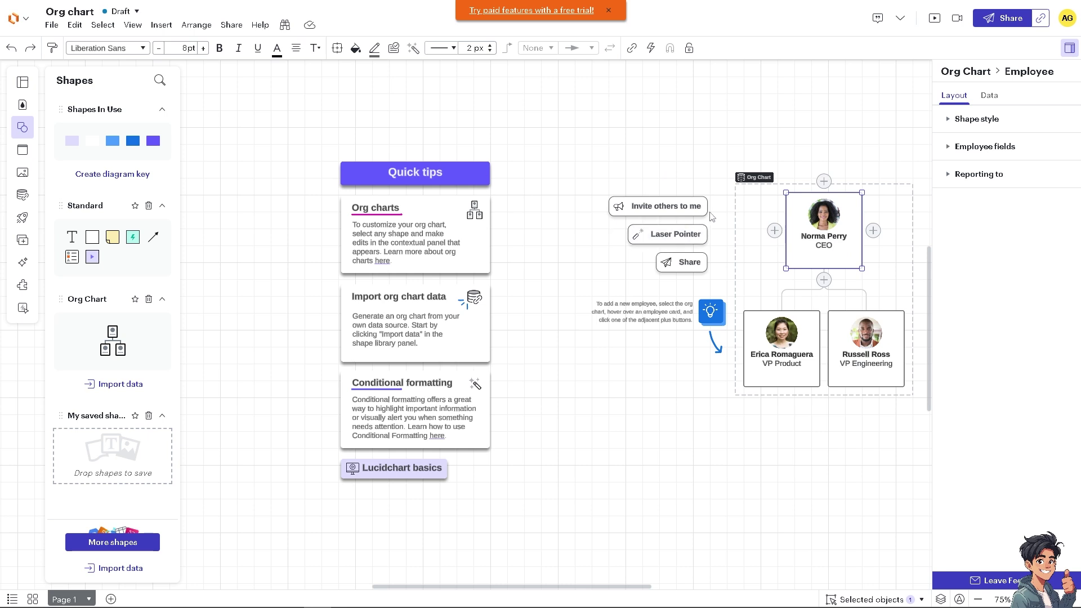
{"action": "double_click", "coordinate": [826, 237]}
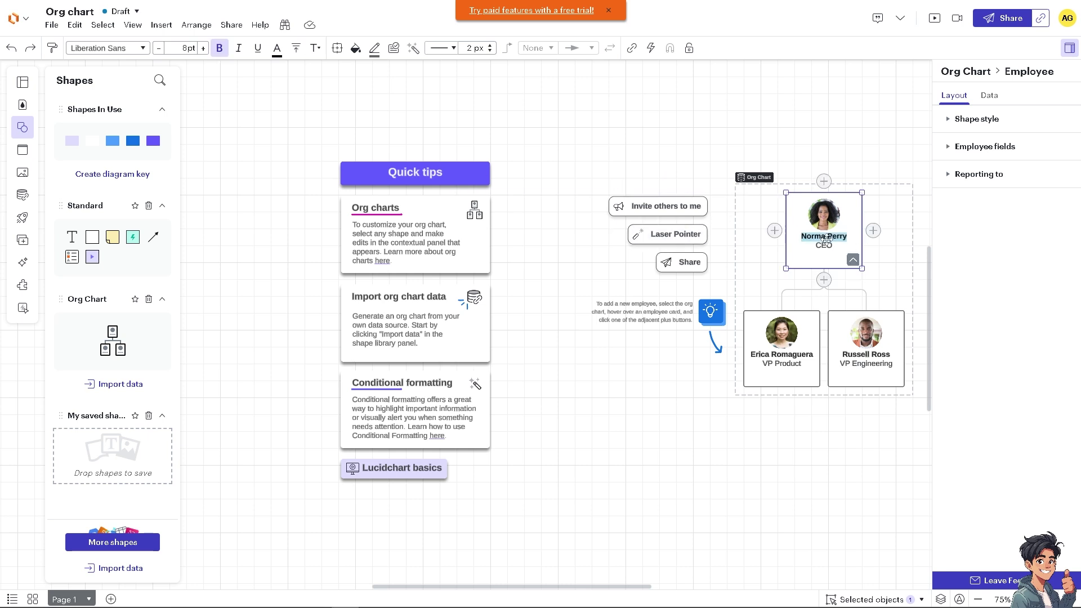
{"action": "left_click", "coordinate": [864, 354]}
{"action": "double_click", "coordinate": [864, 355]}
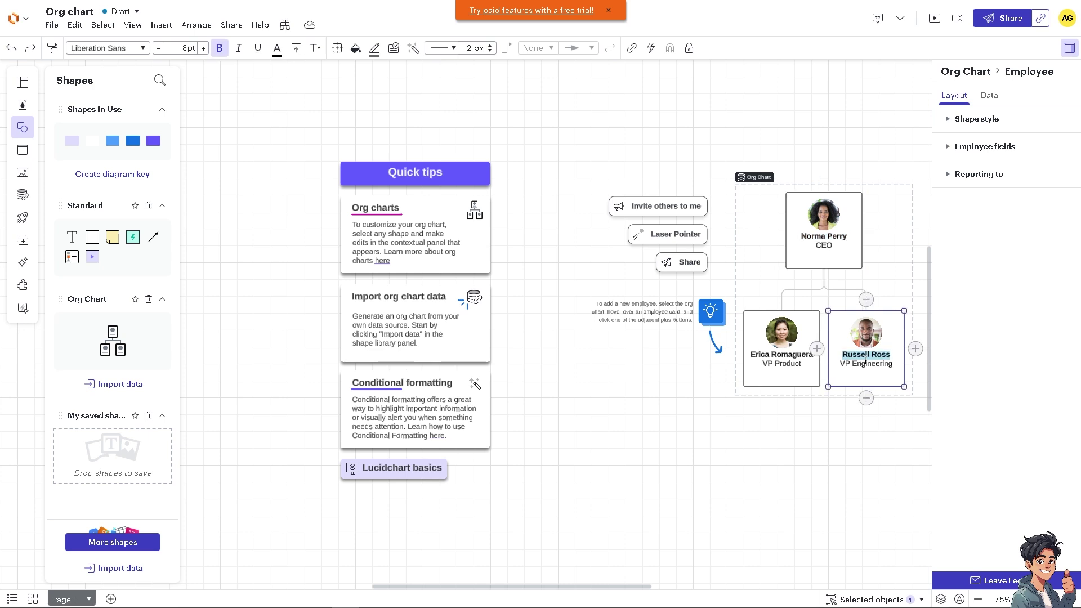
{"action": "type", "text": "Andy Guide"}
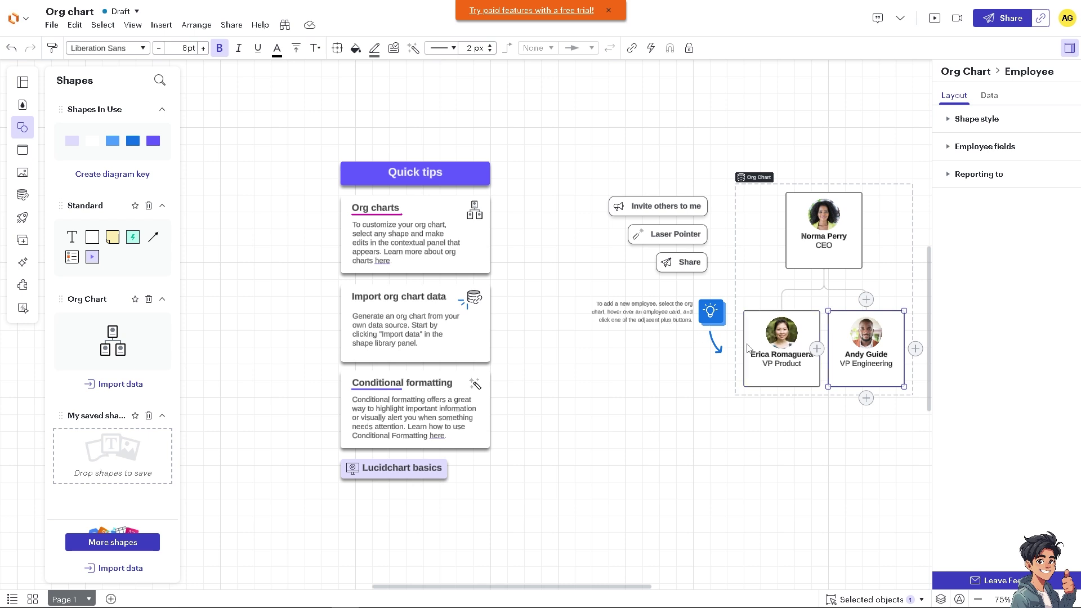
Step: Add four New Employee cards and move them to report to VP Product
{"action": "left_click", "coordinate": [816, 348]}
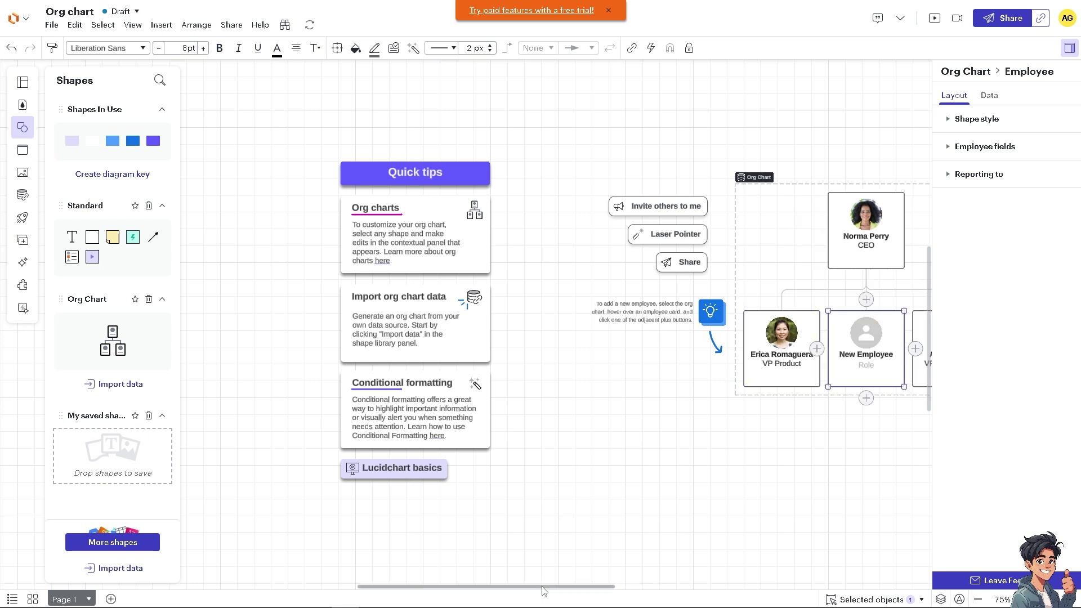
{"action": "left_click_drag", "start_coordinate": [545, 587], "coordinate": [687, 587]}
{"action": "left_click", "coordinate": [349, 398]}
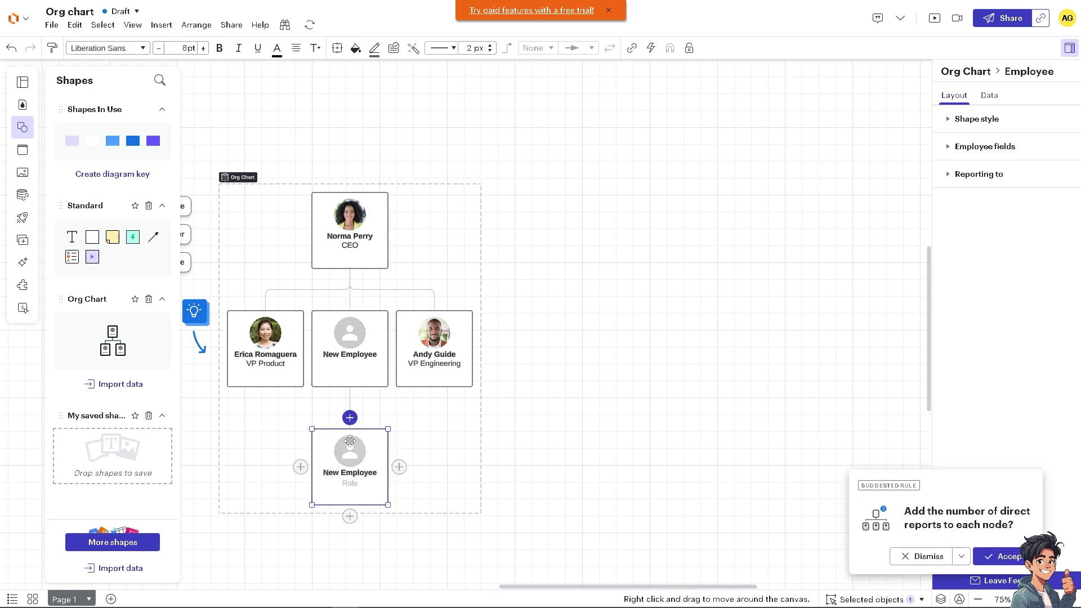
{"action": "left_click_drag", "start_coordinate": [313, 429], "coordinate": [232, 420]}
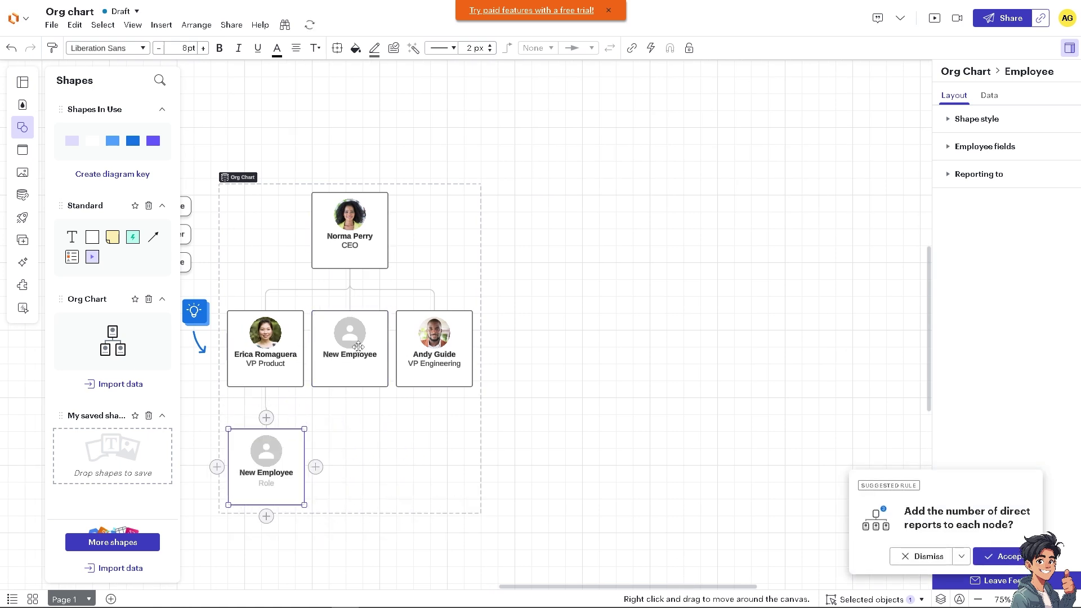
{"action": "left_click_drag", "start_coordinate": [338, 349], "coordinate": [318, 431]}
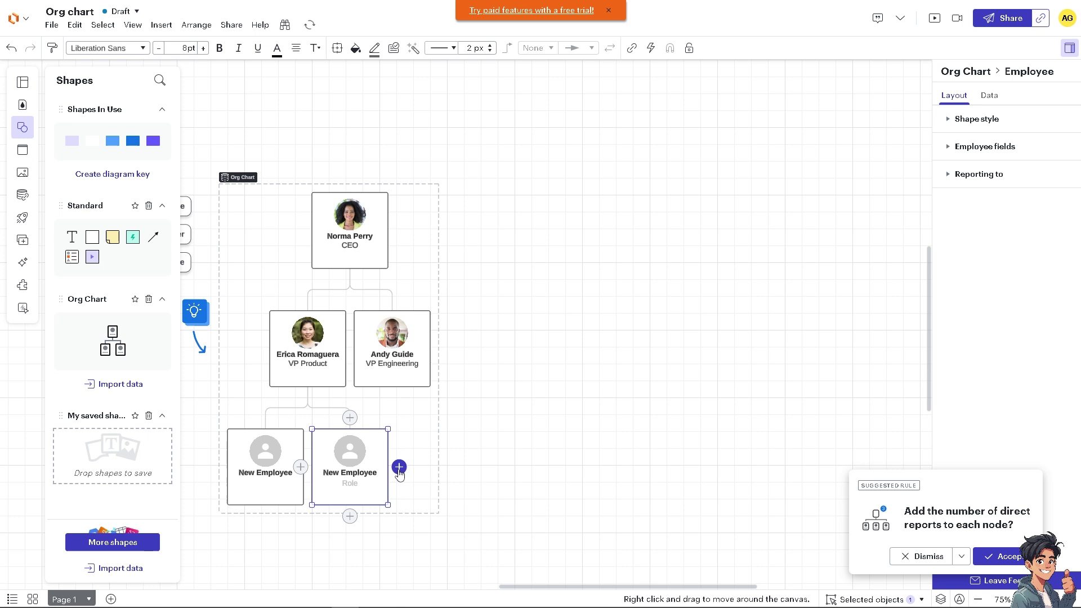
{"action": "left_click", "coordinate": [398, 467]}
{"action": "left_click", "coordinate": [385, 467]}
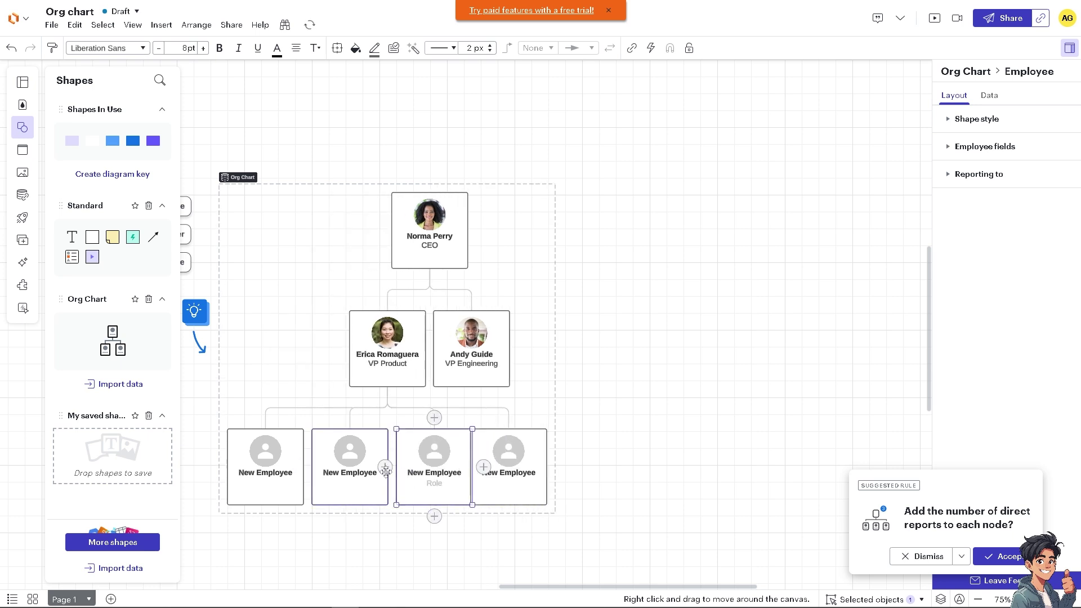
Step: Add a fifth New Employee card reporting to the third new employee
{"action": "left_click", "coordinate": [434, 516]}
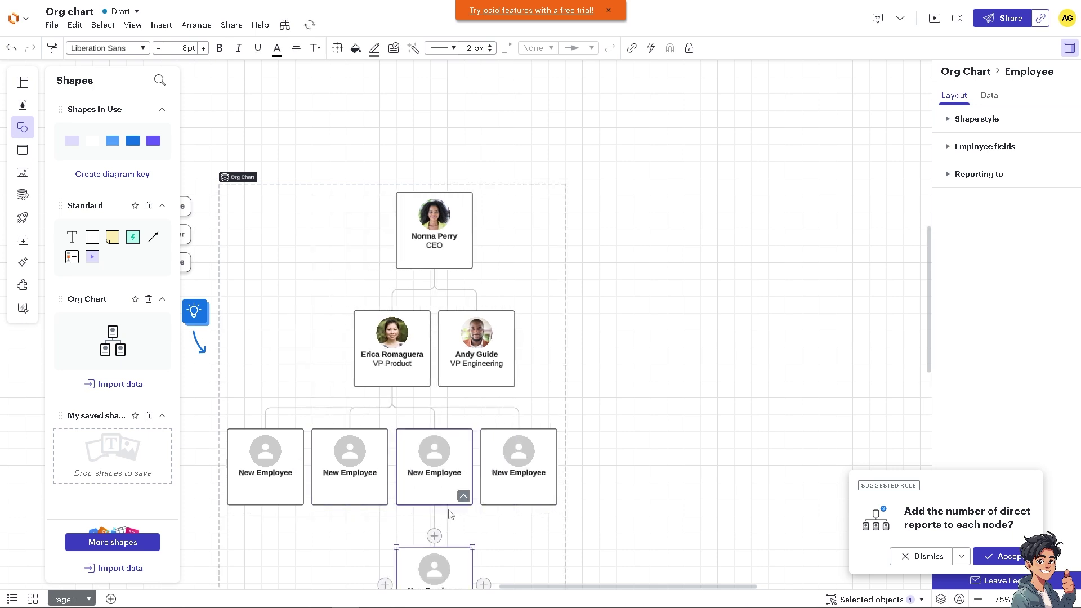
{"action": "scroll", "coordinate": [432, 519], "scroll_direction": "down", "scroll_amount": 3}
{"action": "scroll", "coordinate": [415, 521], "scroll_direction": "up", "scroll_amount": 3}
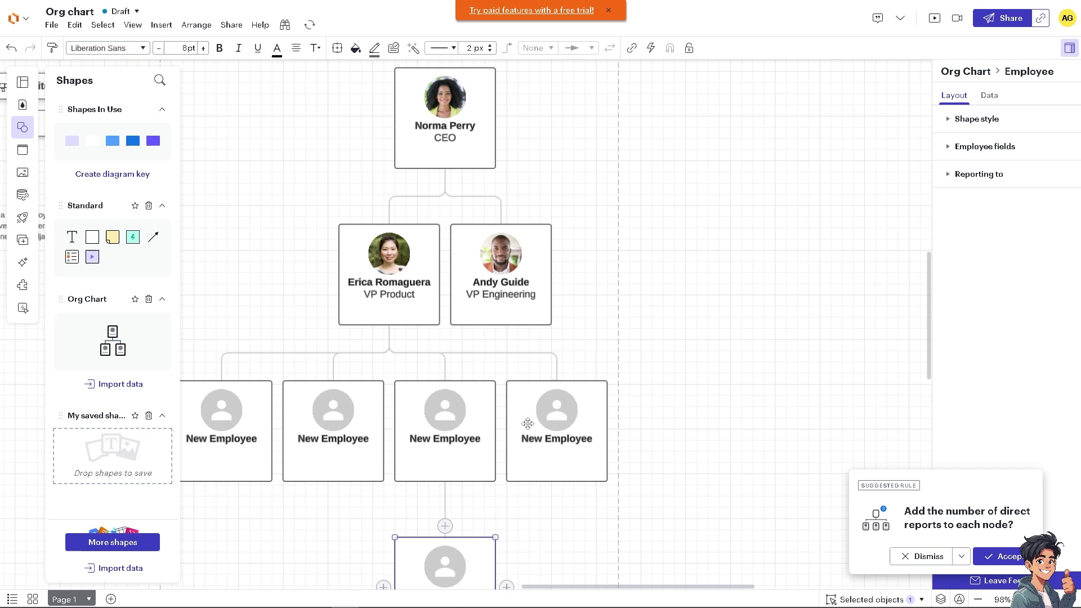
{"action": "left_click_drag", "start_coordinate": [557, 587], "coordinate": [570, 588]}
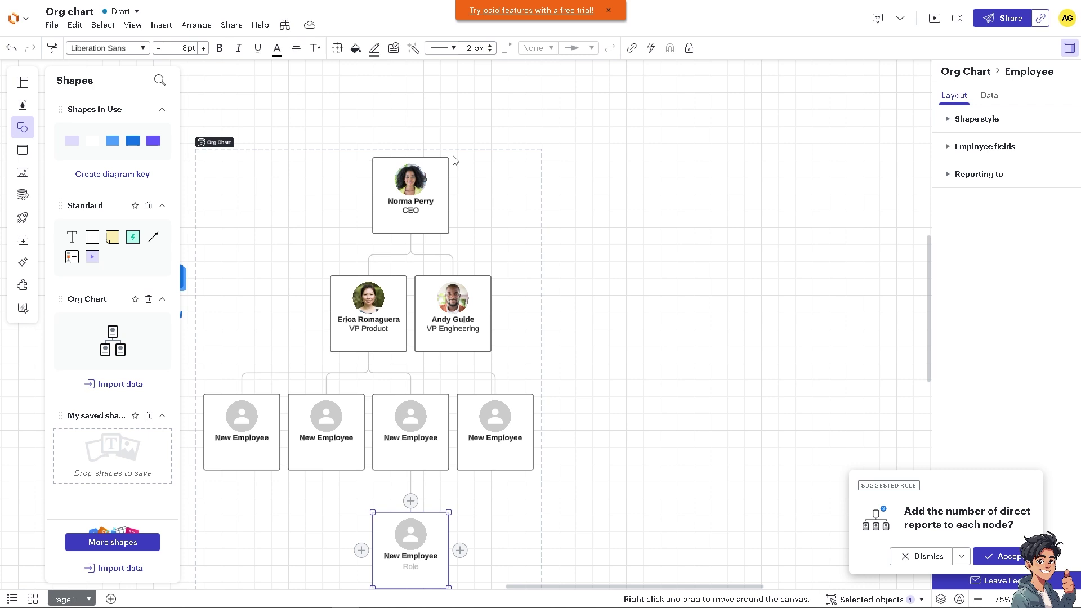
Step: Go back Home, start a new blank Lucidchart document, and preview the Org chart template
{"action": "left_click", "coordinate": [17, 18]}
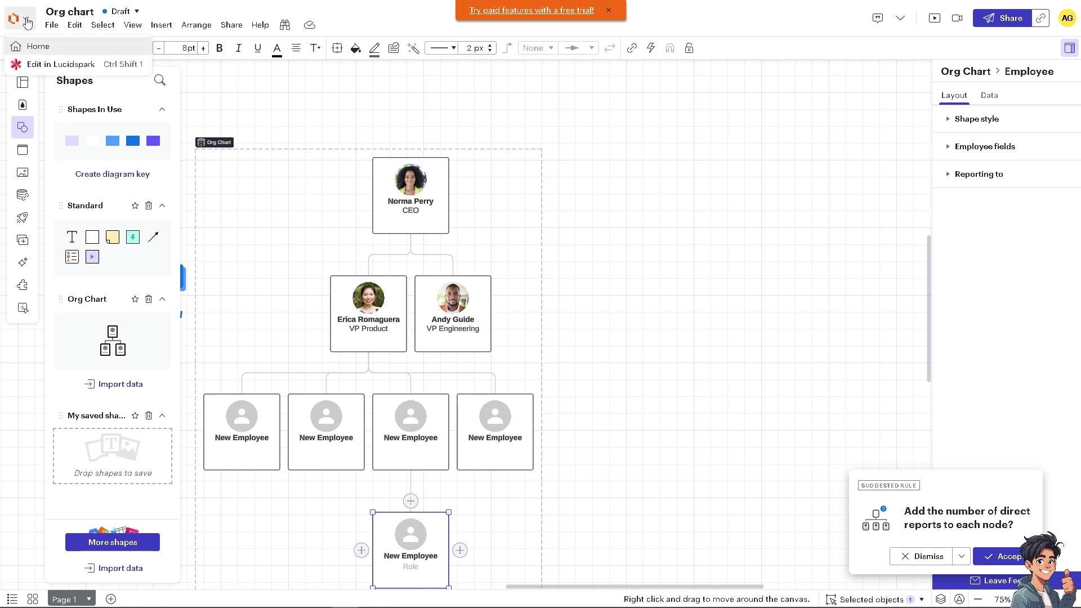
{"action": "left_click", "coordinate": [31, 46]}
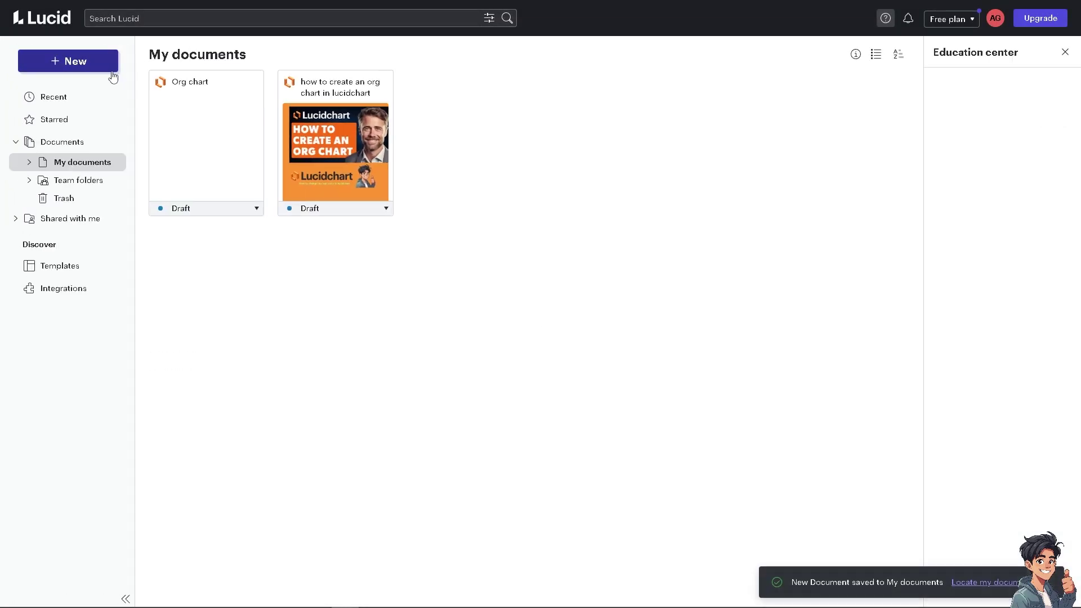
{"action": "left_click", "coordinate": [77, 67]}
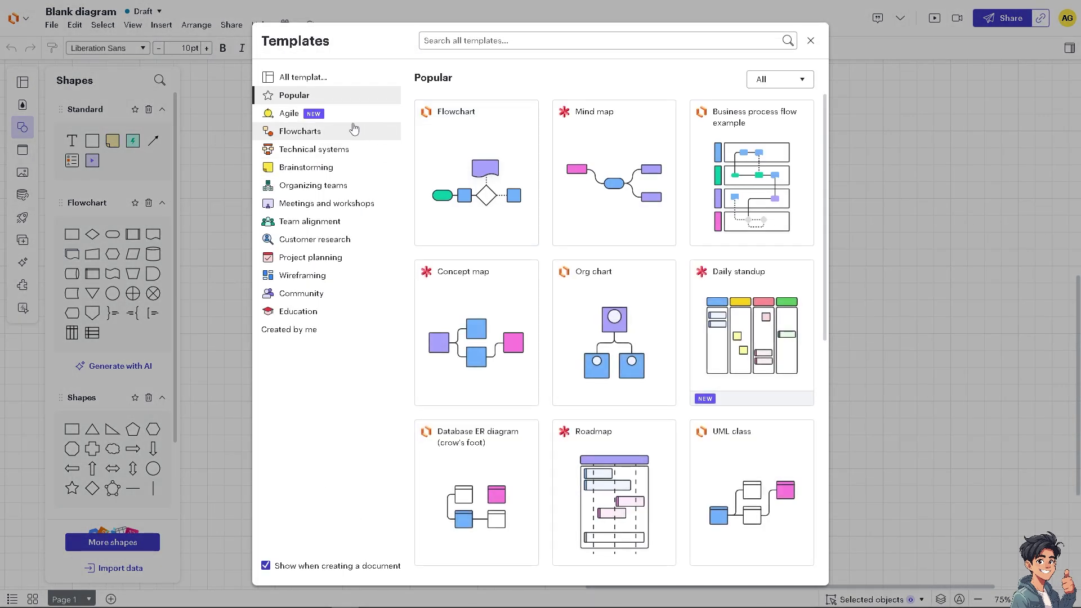
{"action": "mouse_move", "coordinate": [570, 304]}
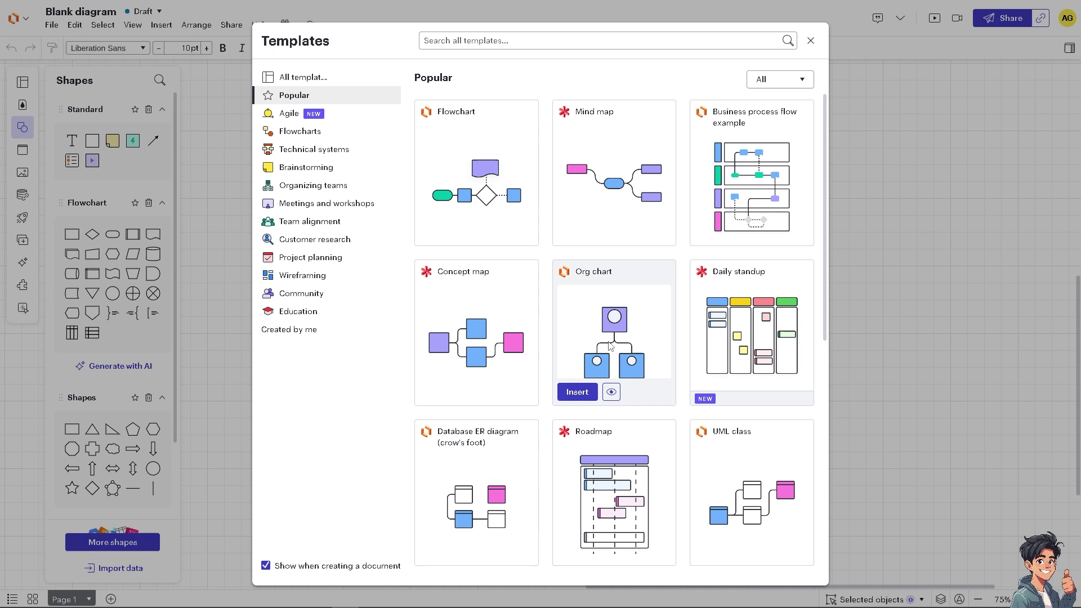
{"action": "left_click", "coordinate": [610, 392]}
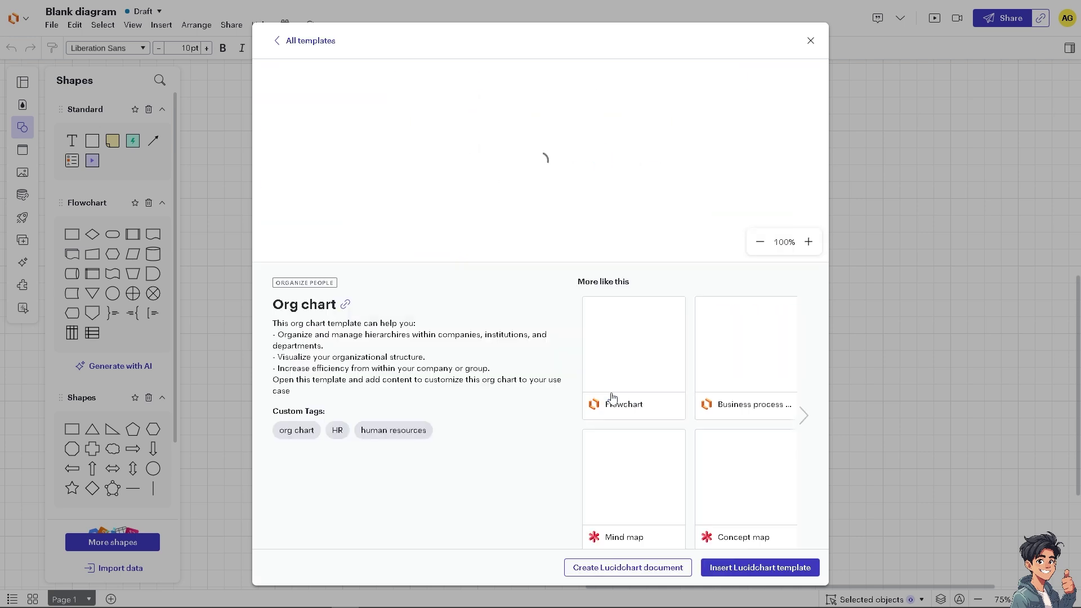
Step: Close the preview and title the diagram 'how to create an org chart in lucidchart'
{"action": "left_click", "coordinate": [811, 40]}
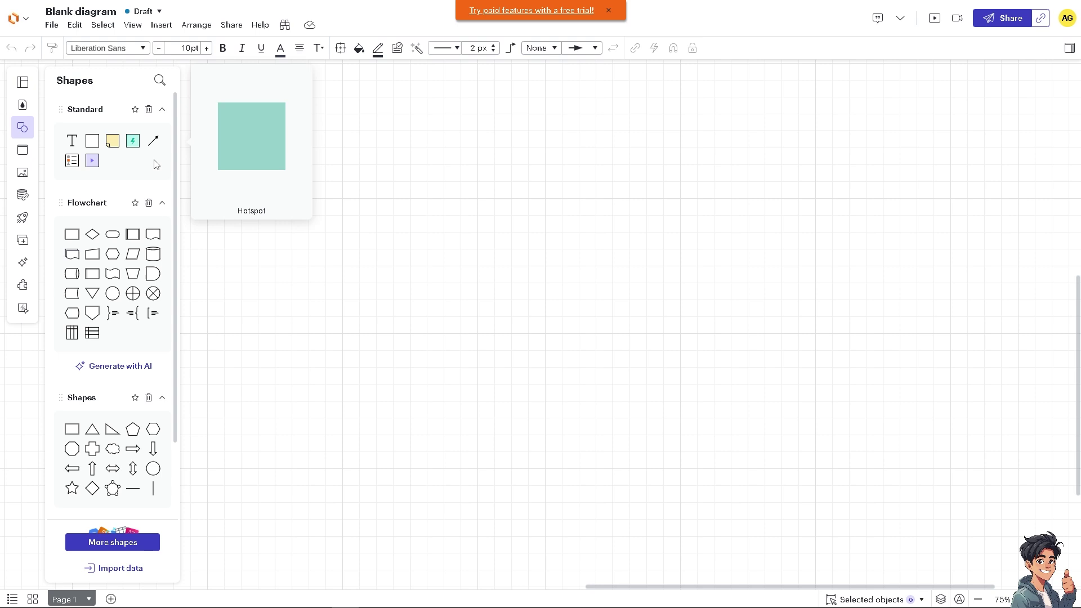
{"action": "left_click", "coordinate": [73, 12]}
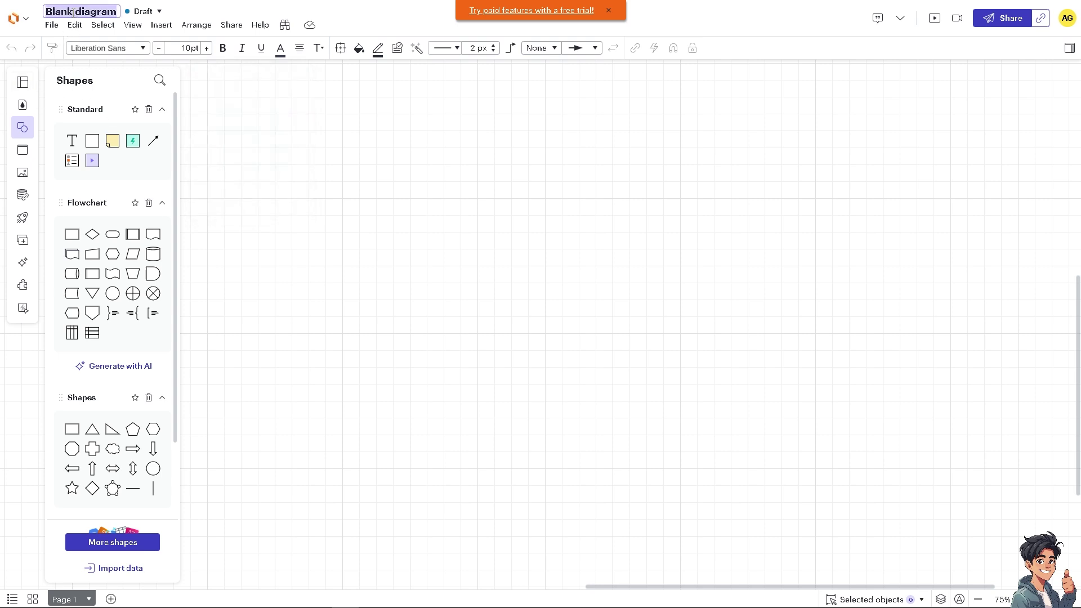
{"action": "type", "text": "how to create an org chart in lucidchart"}
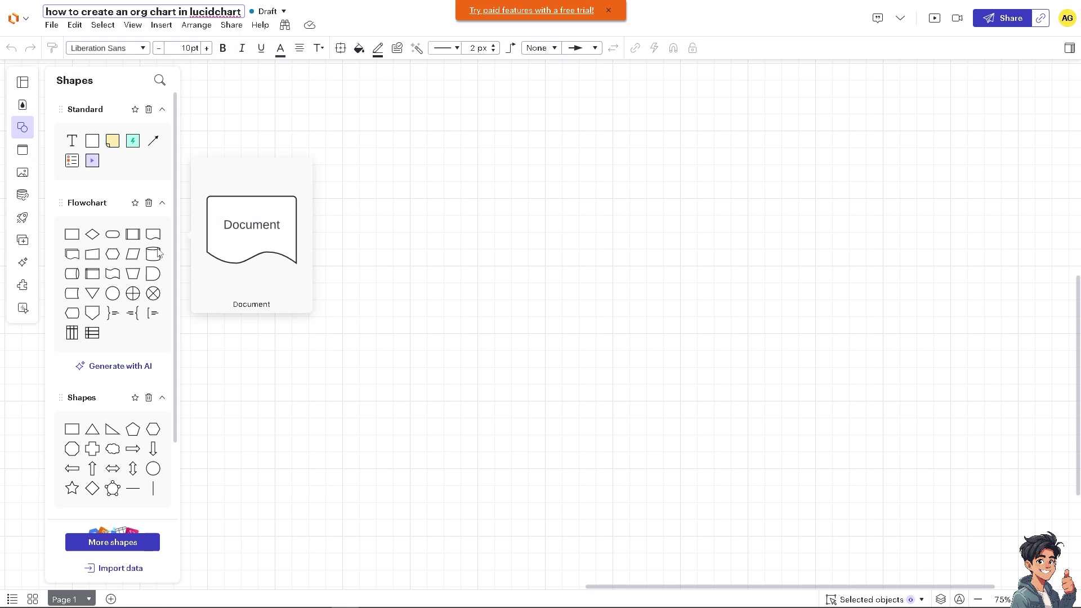
Step: Add an enlarged Process box at the top with two copies placed lower left and lower right
{"action": "left_click", "coordinate": [73, 234]}
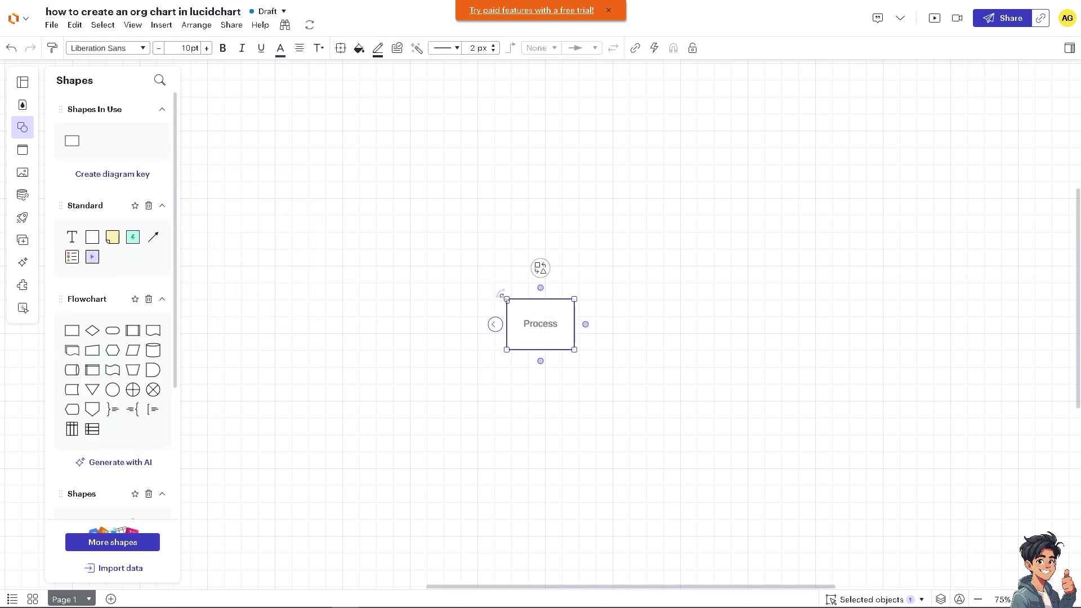
{"action": "left_click_drag", "start_coordinate": [507, 299], "coordinate": [418, 190]}
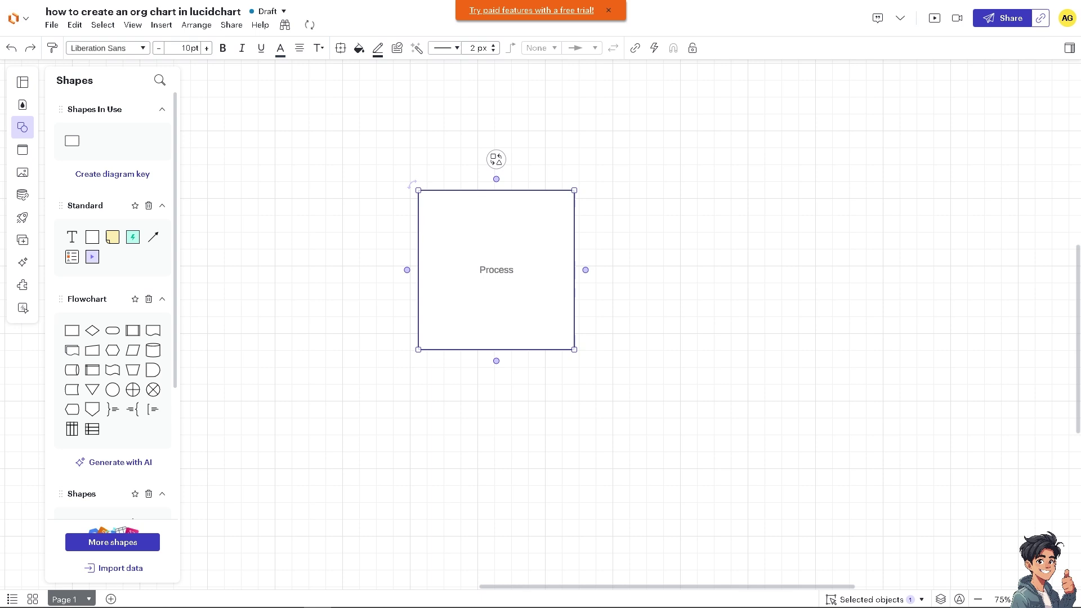
{"action": "left_click_drag", "start_coordinate": [468, 276], "coordinate": [480, 212]}
{"action": "left_click_drag", "start_coordinate": [492, 254], "coordinate": [371, 369]}
{"action": "key", "text": "ctrl+v"}
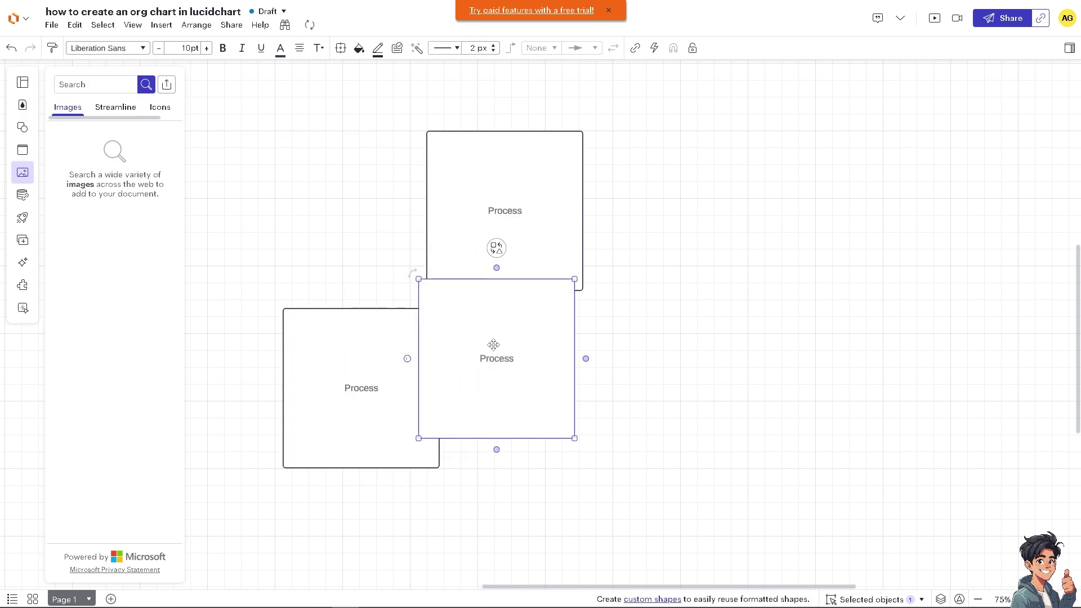
{"action": "left_click_drag", "start_coordinate": [493, 345], "coordinate": [613, 363]}
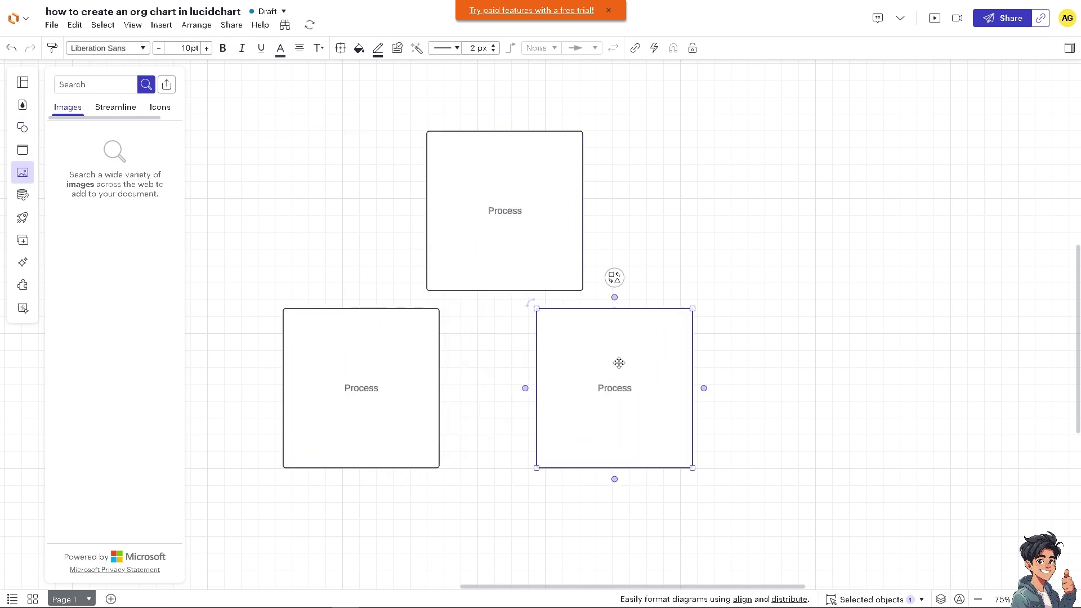
Step: Label the top box with the name, the left box GUIDE, and the right box with the title
{"action": "double_click", "coordinate": [519, 210]}
{"action": "type", "text": "ANDY"}
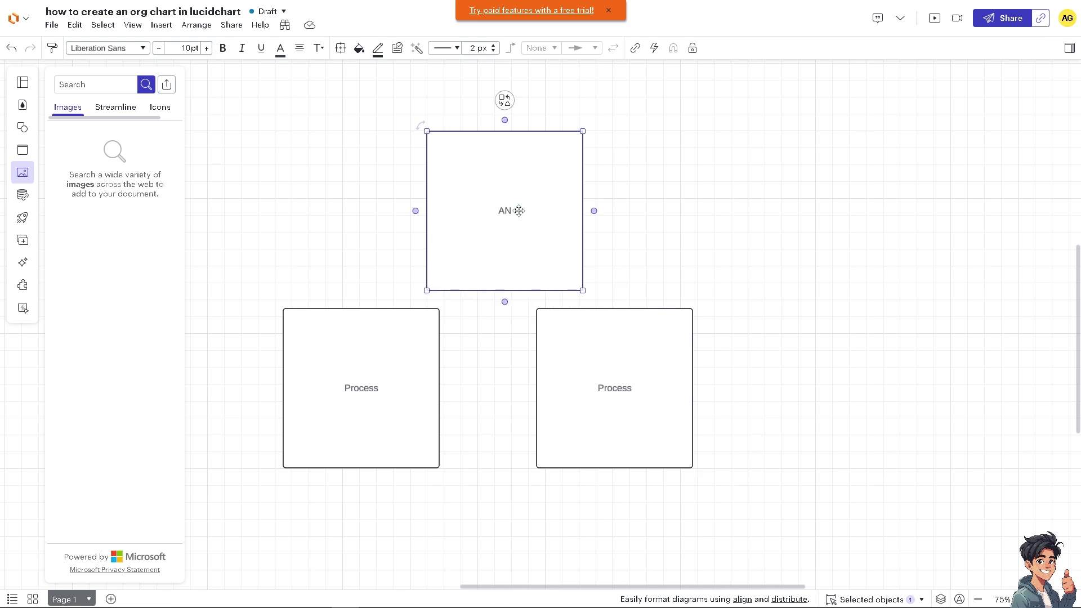
{"action": "double_click", "coordinate": [356, 386]}
{"action": "type", "text": "GUIDE"}
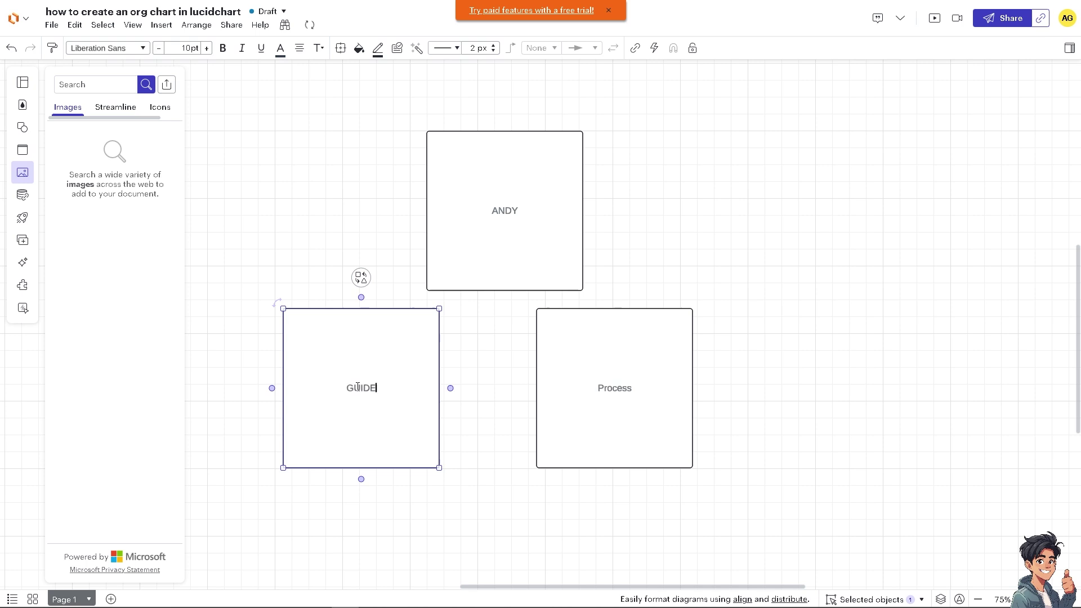
{"action": "double_click", "coordinate": [614, 390]}
{"action": "key", "text": "BackSpace"}
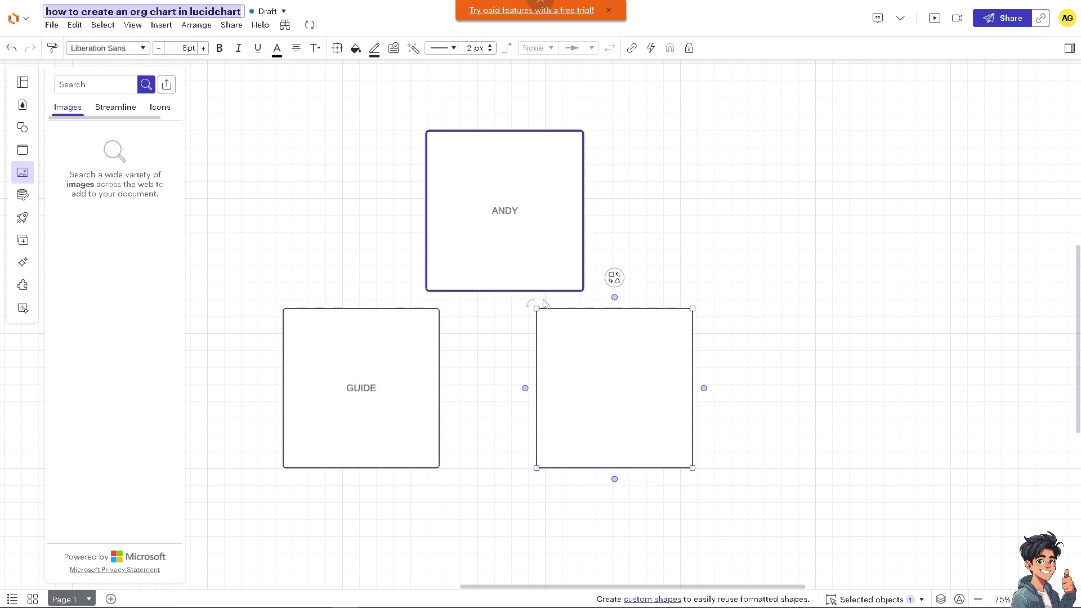
{"action": "type", "text": "how to create an org chart in lucidchart"}
{"action": "left_click", "coordinate": [481, 205]}
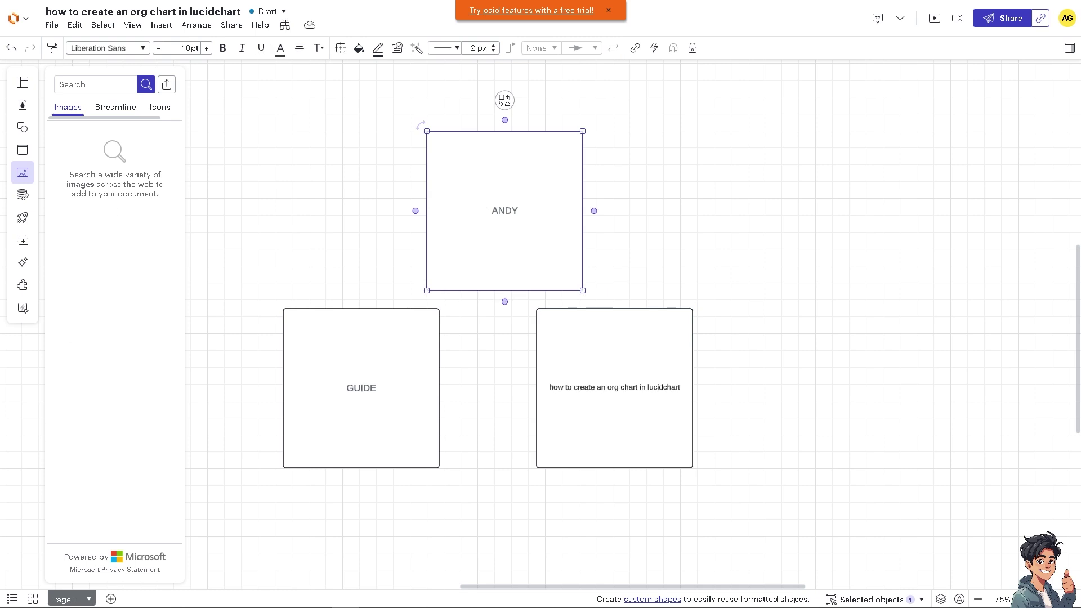
Step: Paste the cartoon image onto the top box and arrange it behind the box
{"action": "key", "text": "ctrl+v"}
{"action": "left_click_drag", "start_coordinate": [694, 184], "coordinate": [477, 186]}
{"action": "right_click", "coordinate": [485, 167]}
{"action": "mouse_move", "coordinate": [552, 280]}
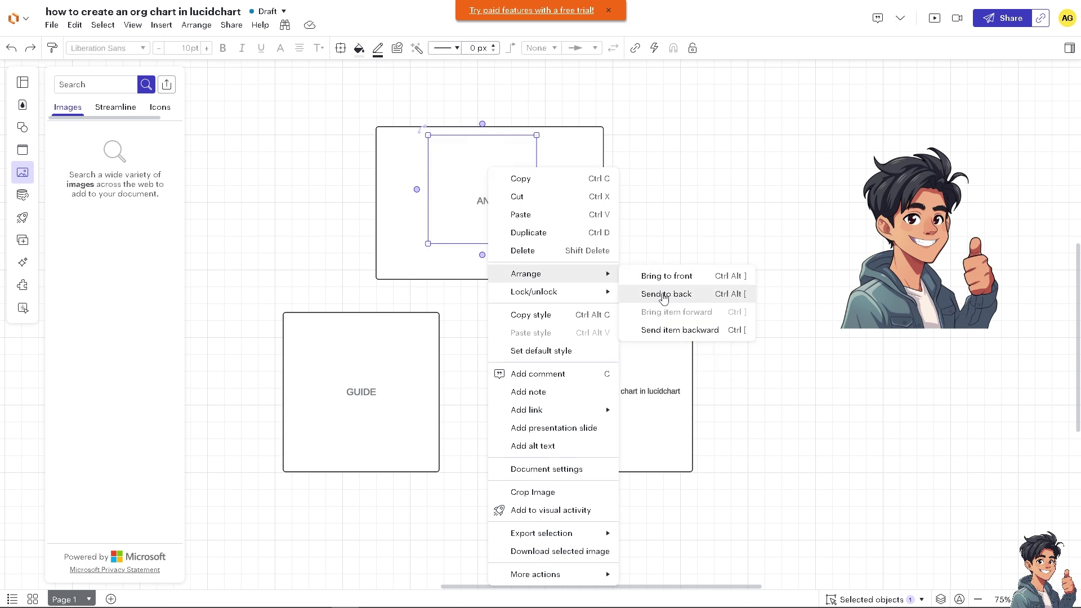
{"action": "left_click", "coordinate": [669, 330]}
{"action": "left_click_drag", "start_coordinate": [497, 203], "coordinate": [569, 177]}
{"action": "left_click", "coordinate": [498, 201]}
{"action": "right_click", "coordinate": [569, 177]}
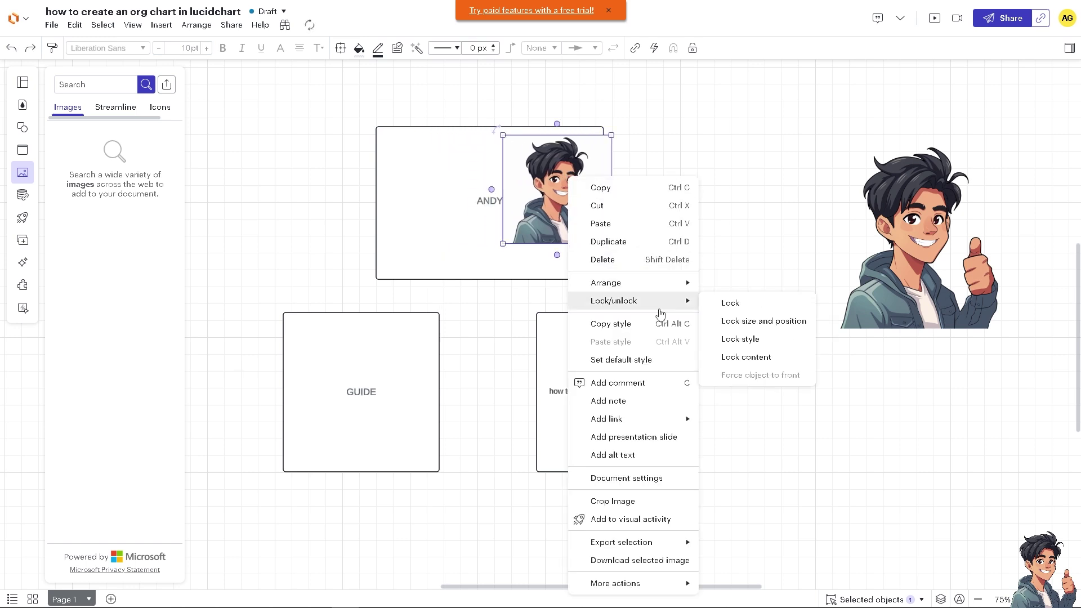
{"action": "mouse_move", "coordinate": [661, 292]}
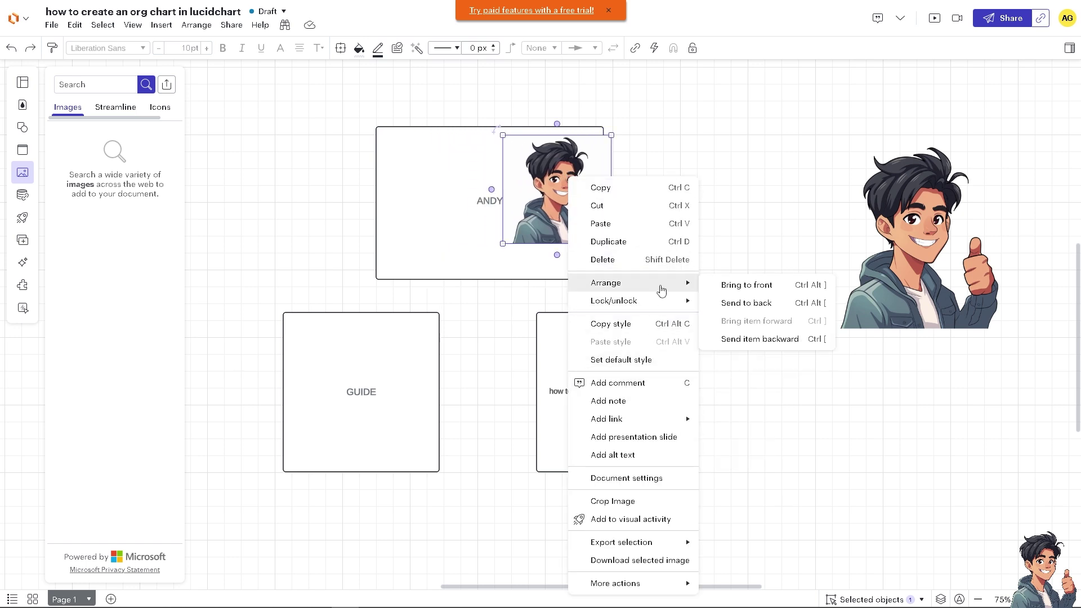
{"action": "left_click", "coordinate": [736, 338]}
Step: Shrink the avatar to fit inside the widened top box and connect that box down to GUIDE
{"action": "left_click_drag", "start_coordinate": [562, 185], "coordinate": [508, 181]}
{"action": "left_click_drag", "start_coordinate": [574, 205], "coordinate": [506, 190]}
{"action": "left_click_drag", "start_coordinate": [877, 210], "coordinate": [647, 368]}
{"action": "left_click_drag", "start_coordinate": [728, 288], "coordinate": [669, 346]}
{"action": "left_click_drag", "start_coordinate": [592, 366], "coordinate": [391, 178]}
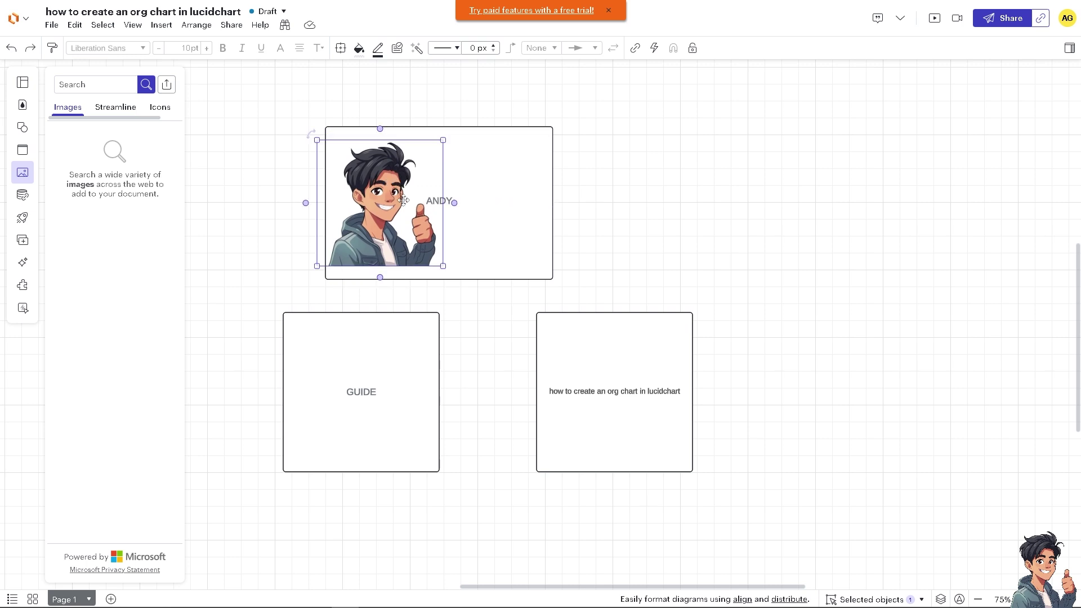
{"action": "left_click_drag", "start_coordinate": [439, 279], "coordinate": [507, 280]}
{"action": "scroll", "coordinate": [242, 338], "scroll_direction": "down", "scroll_amount": 3}
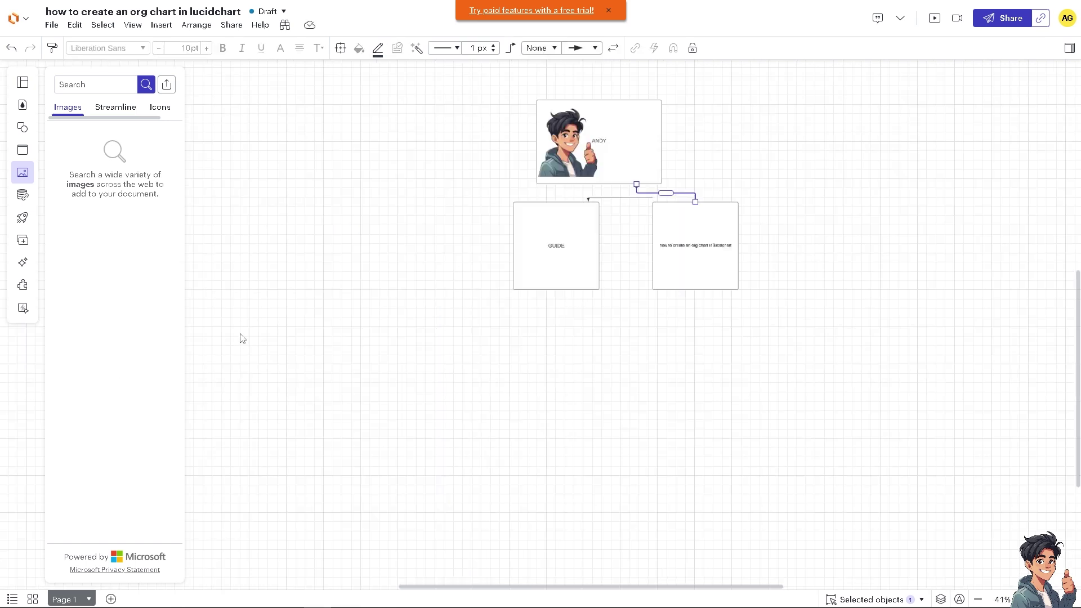
{"action": "scroll", "coordinate": [388, 277], "scroll_direction": "up", "scroll_amount": 5}
{"action": "scroll", "coordinate": [400, 270], "scroll_direction": "down", "scroll_amount": 4}
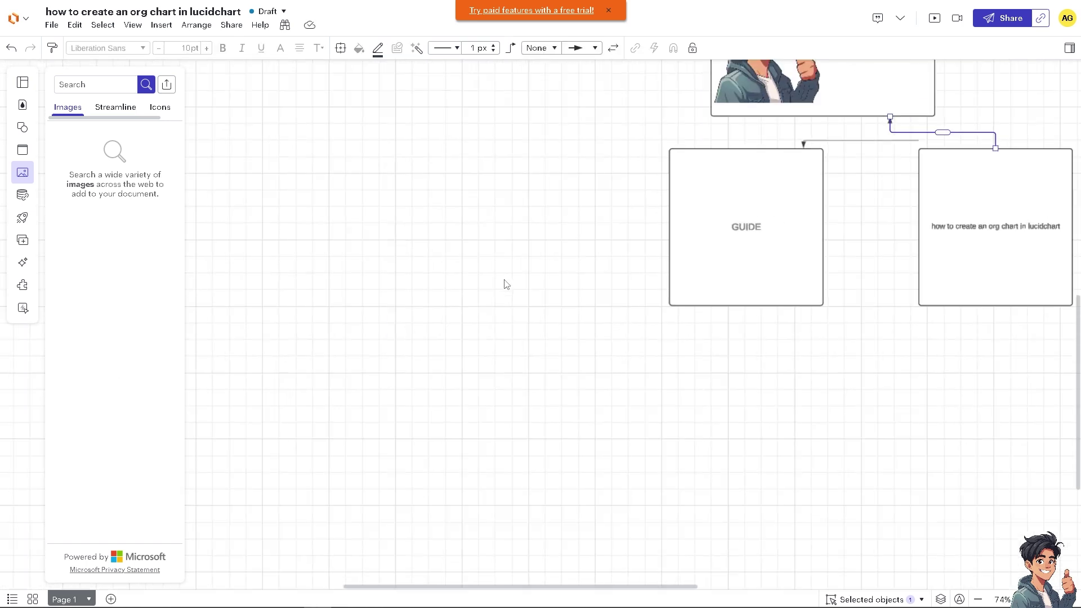
{"action": "left_click_drag", "start_coordinate": [489, 588], "coordinate": [577, 589]}
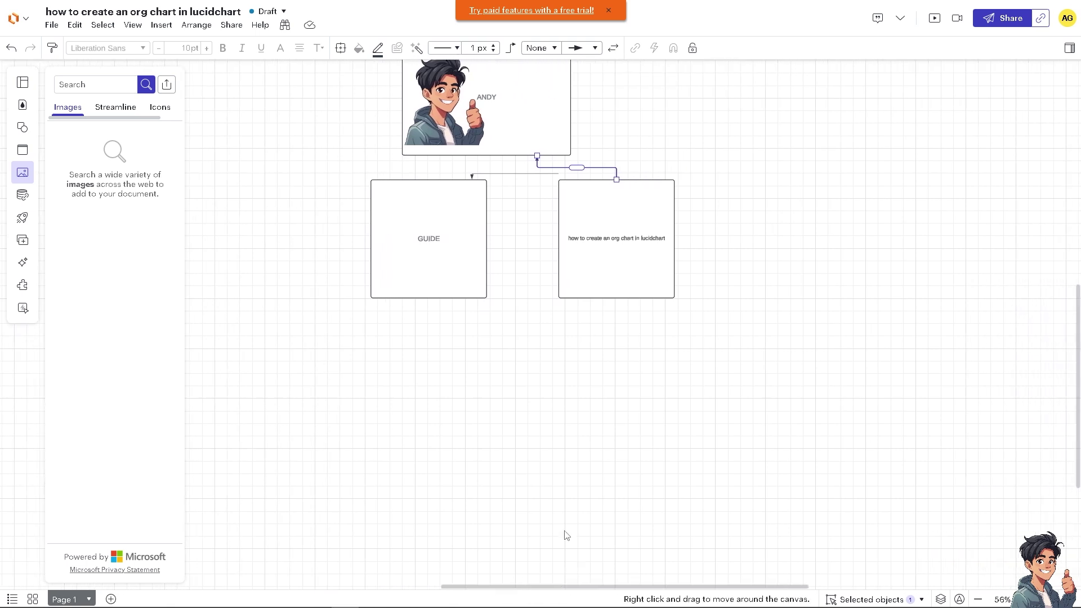
{"action": "scroll", "coordinate": [292, 225], "scroll_direction": "up", "scroll_amount": 2}
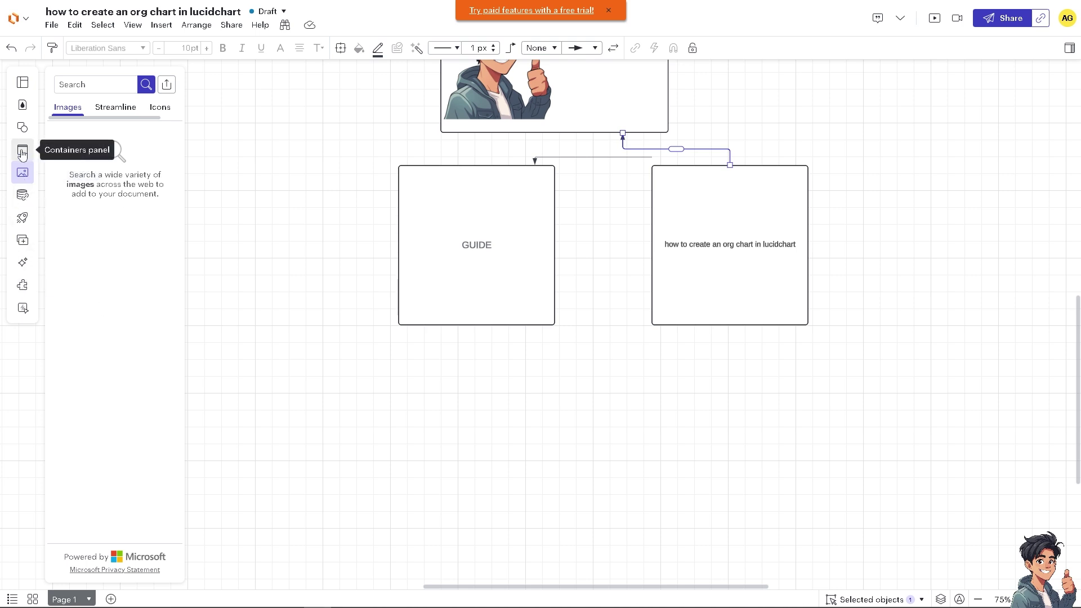
Step: Open Import data from the Shapes panel and pick Org chart in the Data tab
{"action": "left_click", "coordinate": [23, 129]}
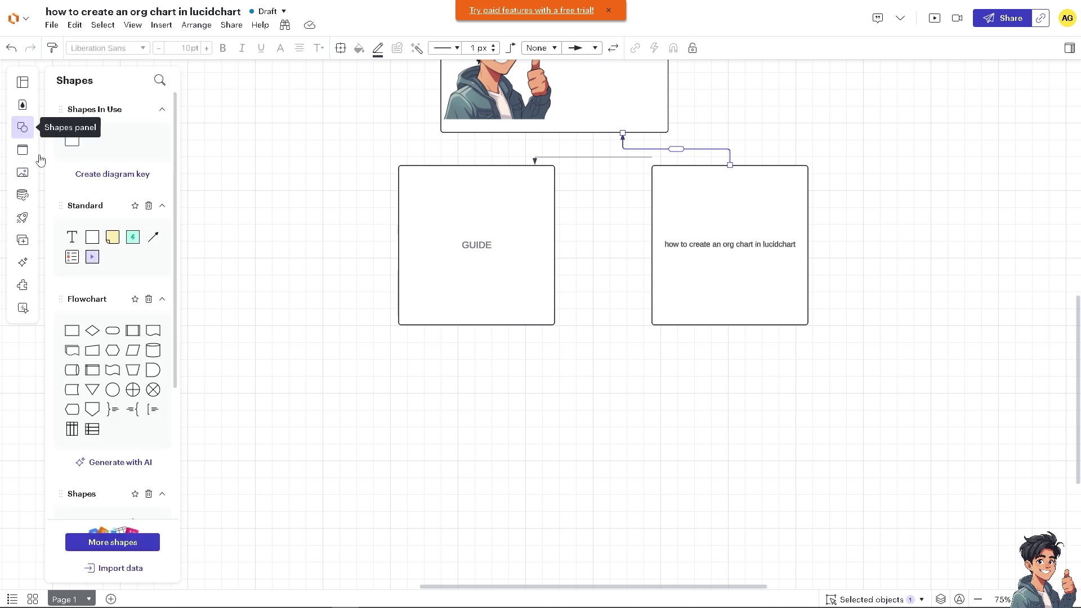
{"action": "scroll", "coordinate": [118, 450], "scroll_direction": "down", "scroll_amount": 1}
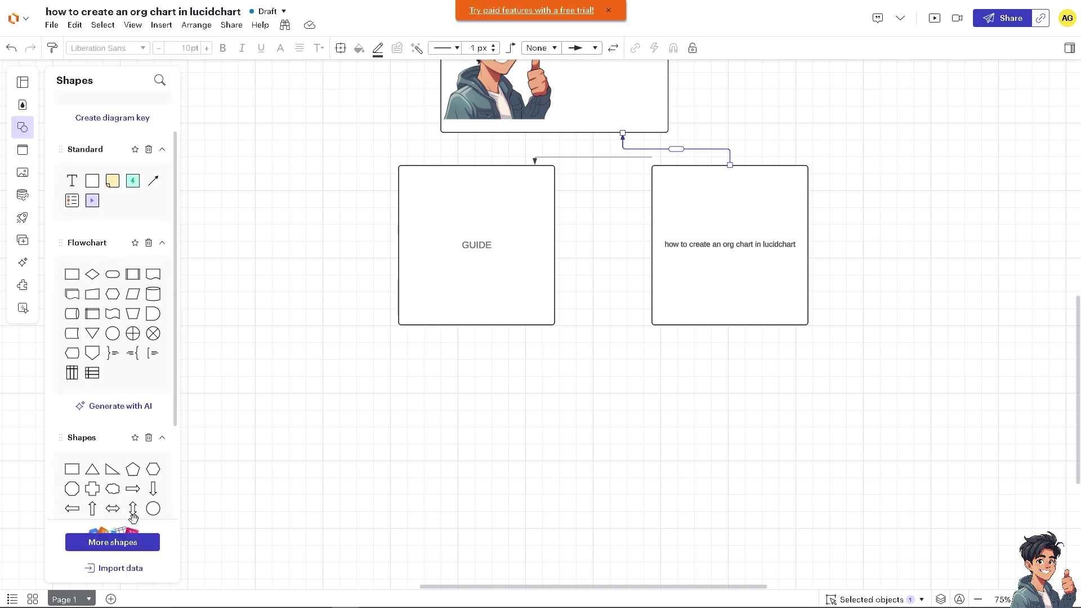
{"action": "left_click", "coordinate": [127, 570]}
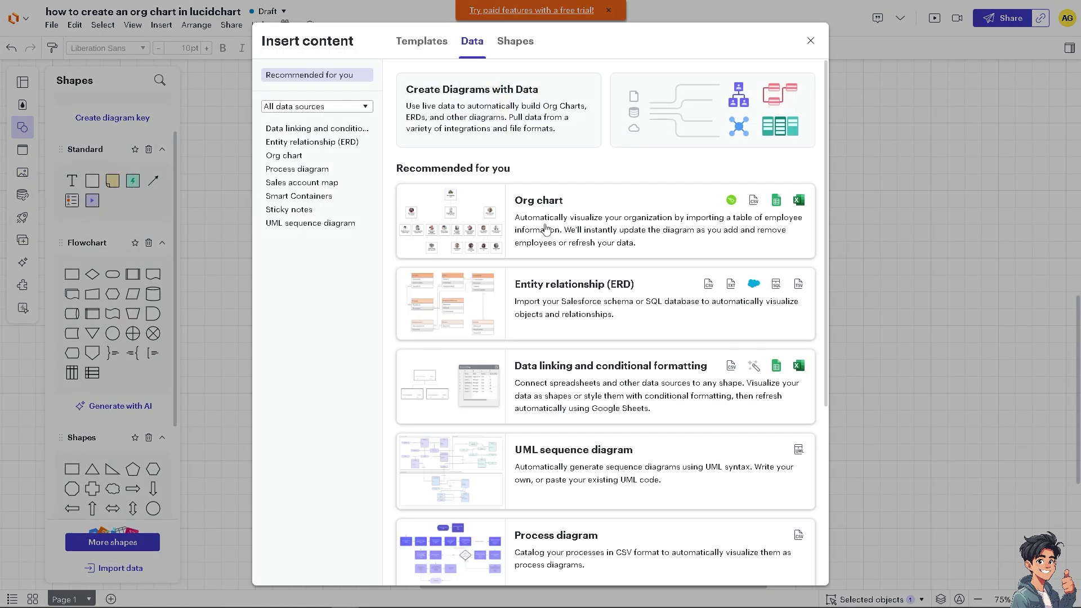
{"action": "left_click", "coordinate": [421, 41]}
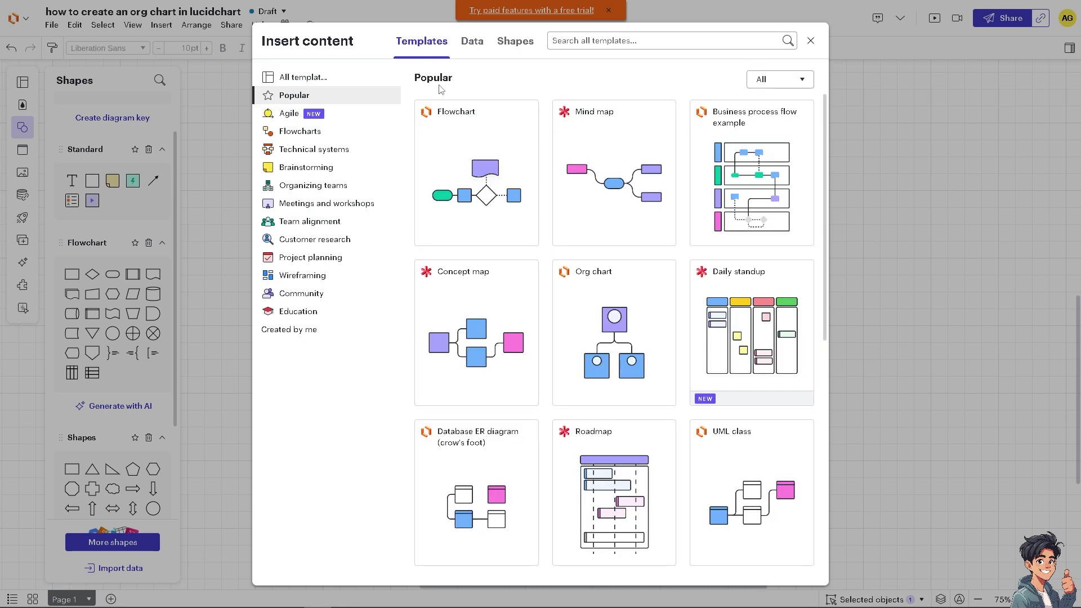
{"action": "left_click", "coordinate": [473, 44]}
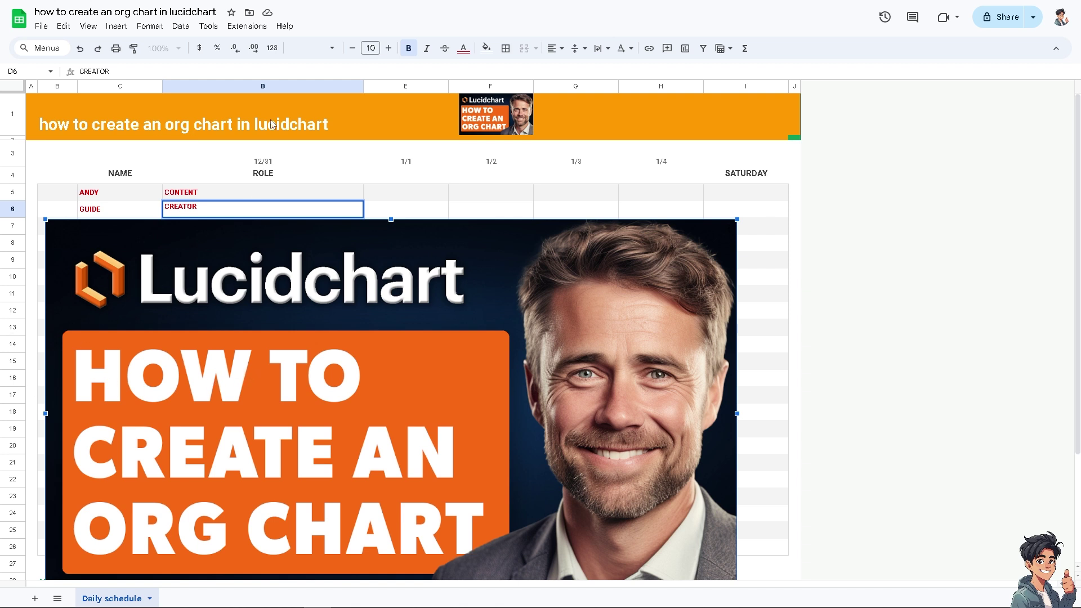
{"action": "left_click", "coordinate": [43, 27]}
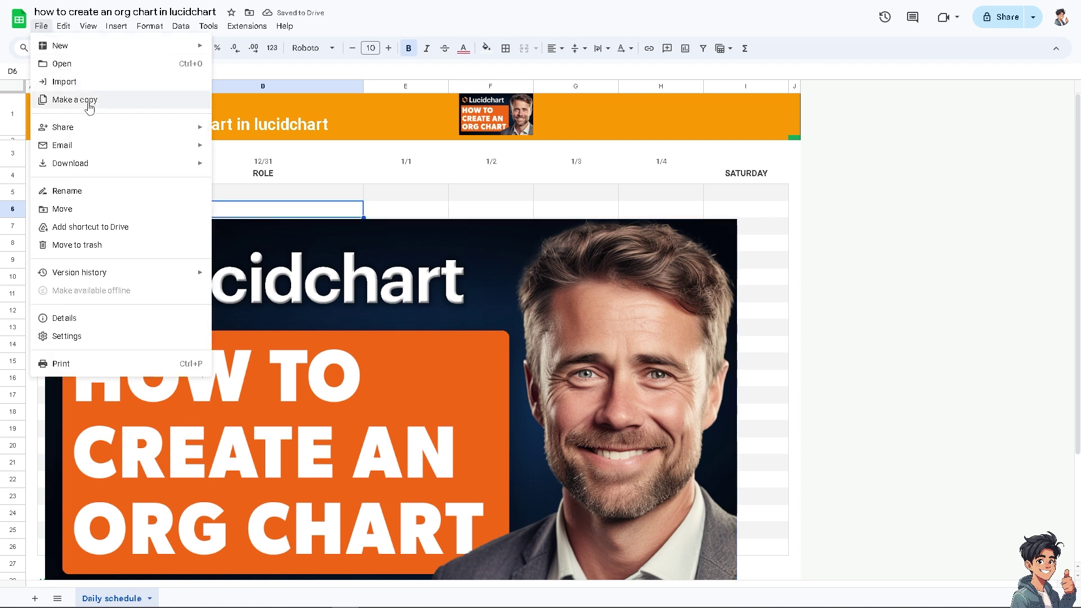
{"action": "mouse_move", "coordinate": [99, 170]}
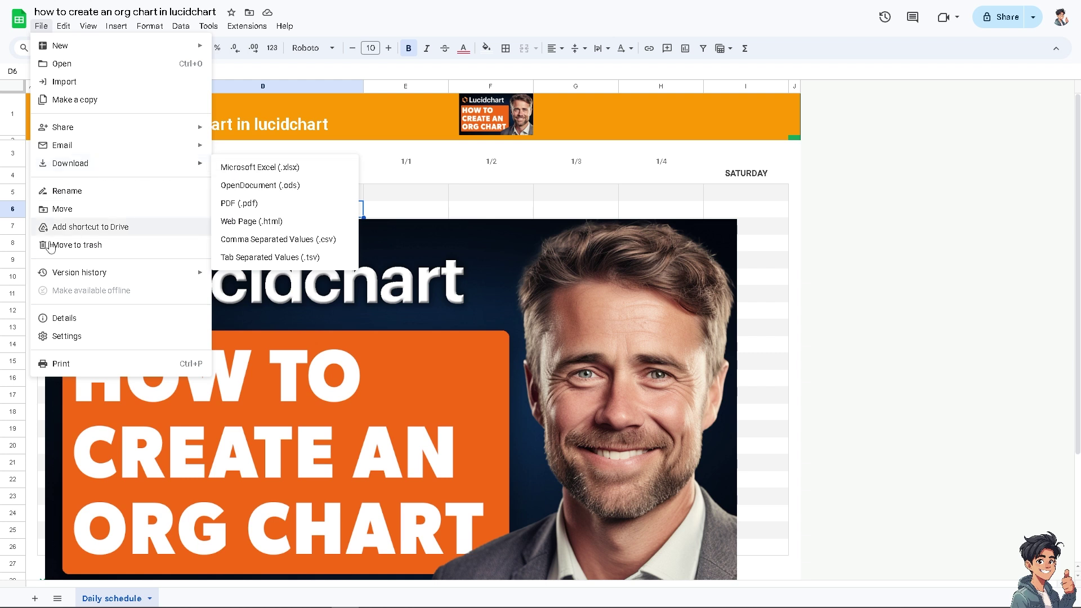
{"action": "mouse_move", "coordinate": [191, 162]}
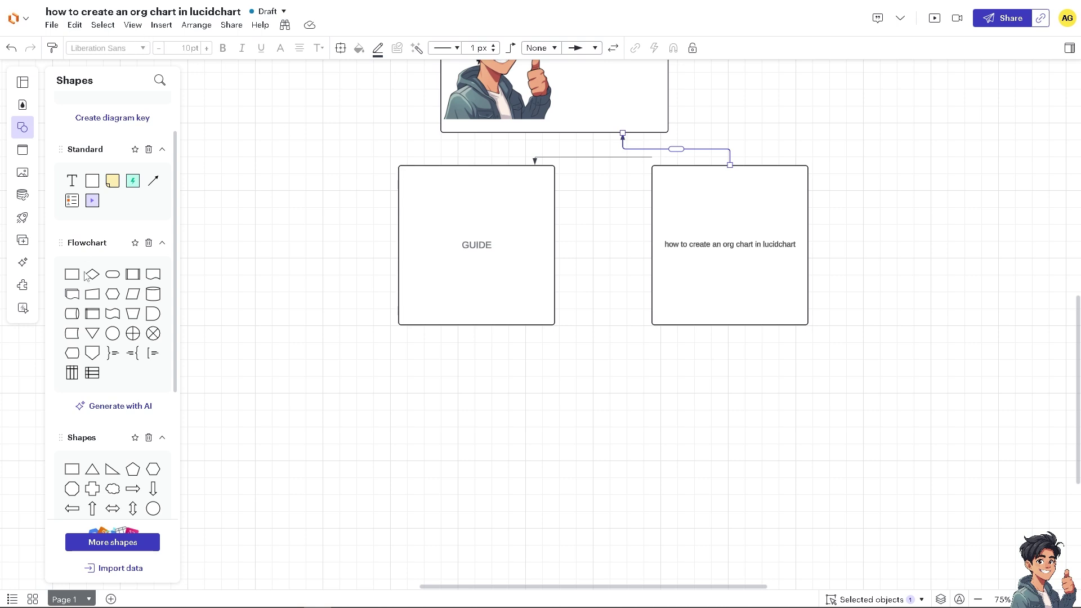
{"action": "left_click", "coordinate": [113, 569]}
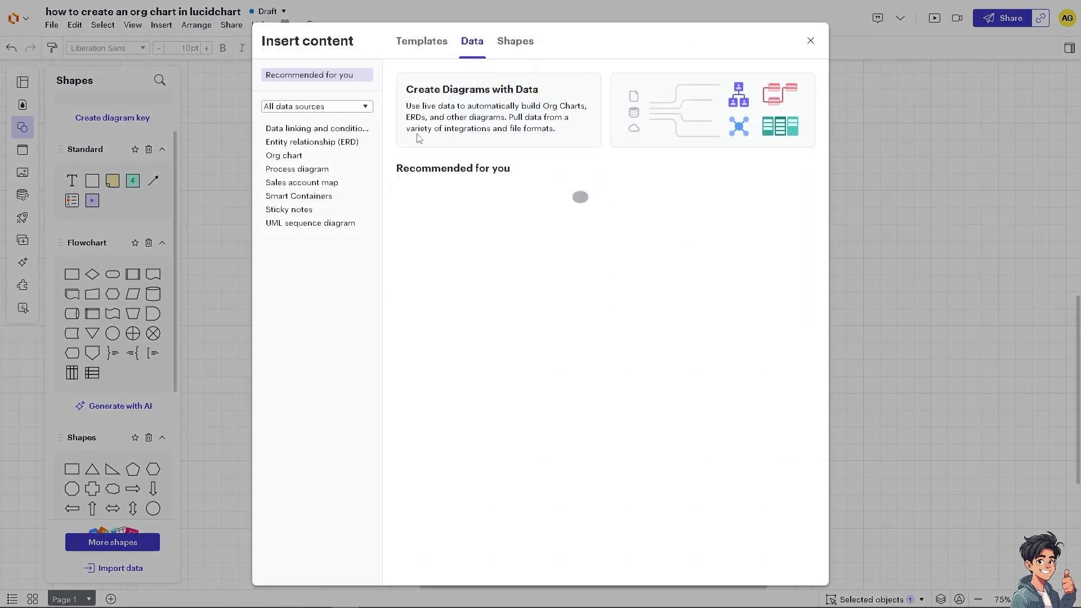
{"action": "left_click", "coordinate": [294, 160]}
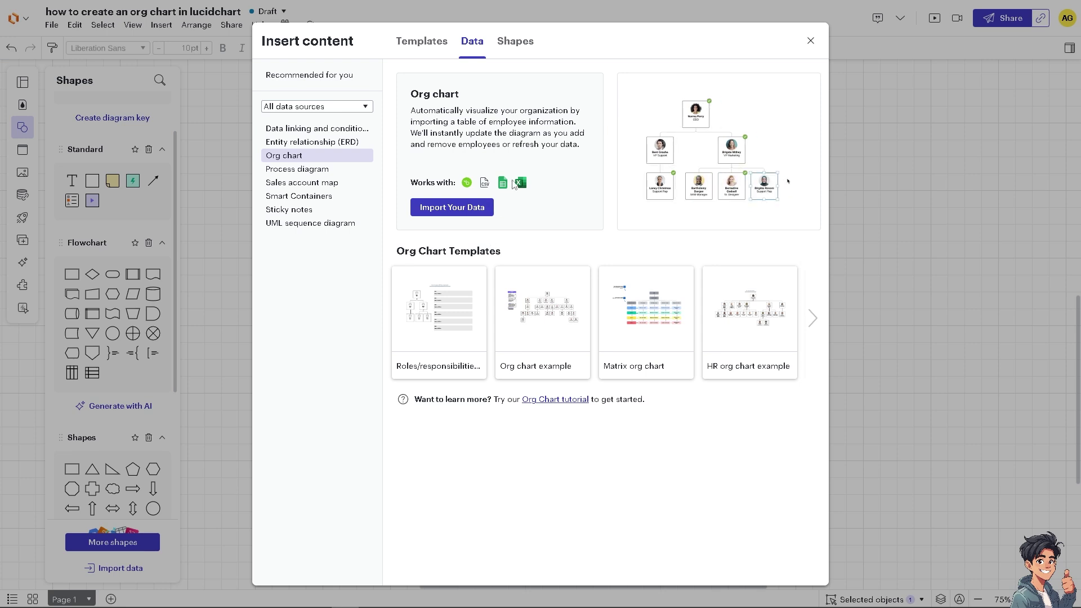
{"action": "left_click", "coordinate": [465, 211]}
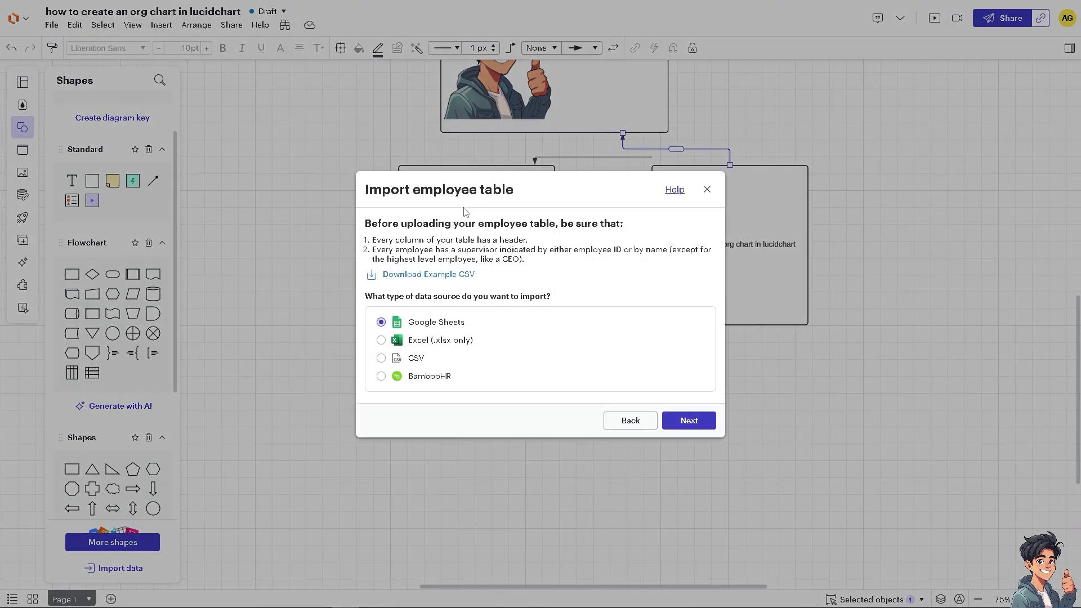
{"action": "left_click", "coordinate": [694, 420]}
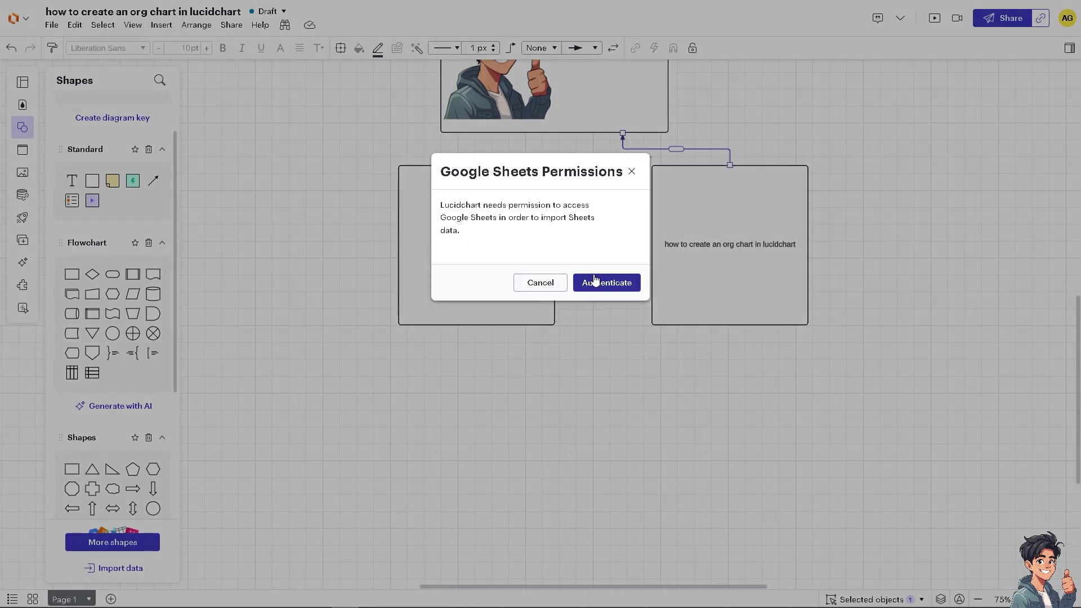
{"action": "left_click", "coordinate": [595, 280]}
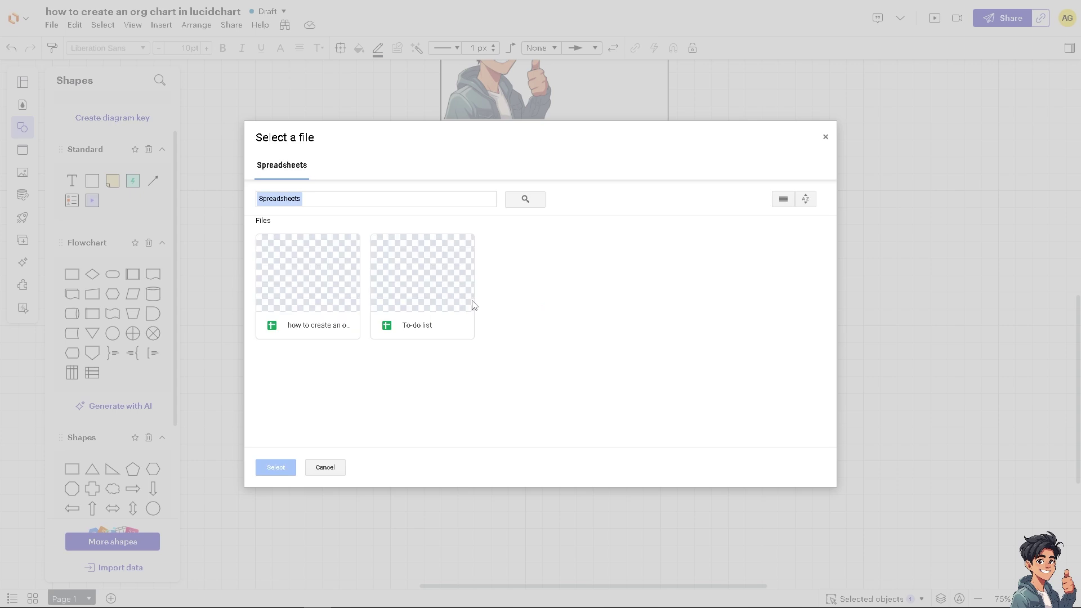
{"action": "left_click", "coordinate": [317, 267]}
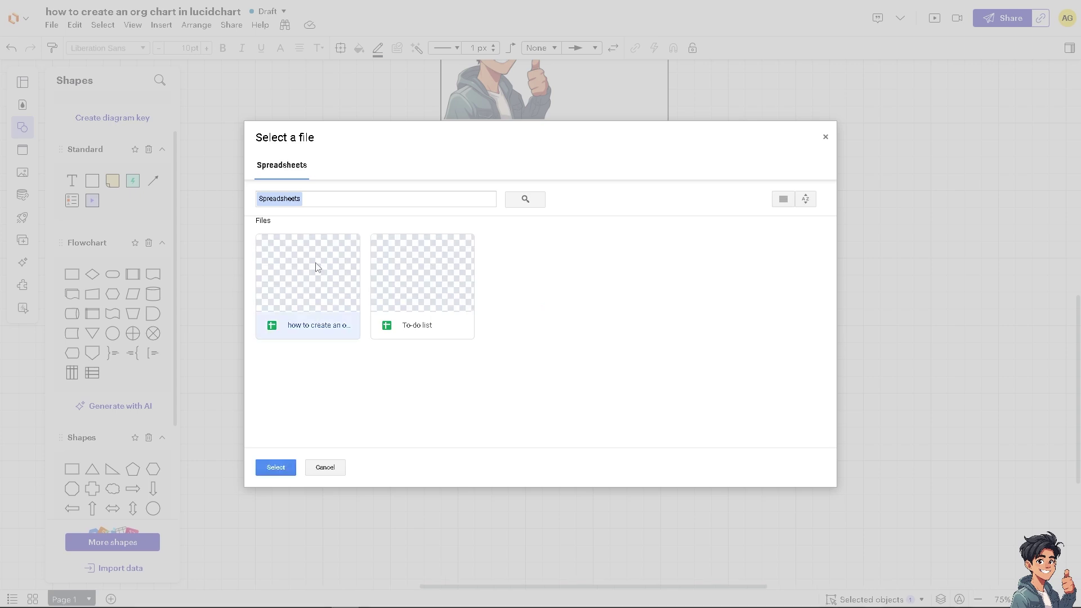
{"action": "left_click", "coordinate": [281, 467]}
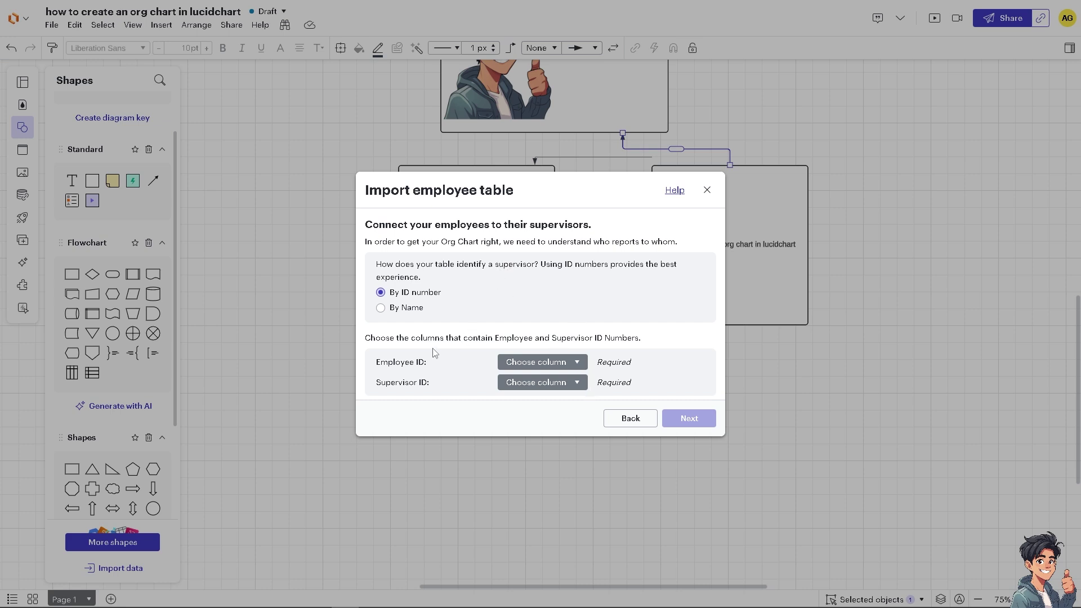
{"action": "left_click", "coordinate": [576, 366]}
{"action": "left_click", "coordinate": [445, 415]}
{"action": "left_click", "coordinate": [409, 308]}
{"action": "left_click", "coordinate": [410, 299]}
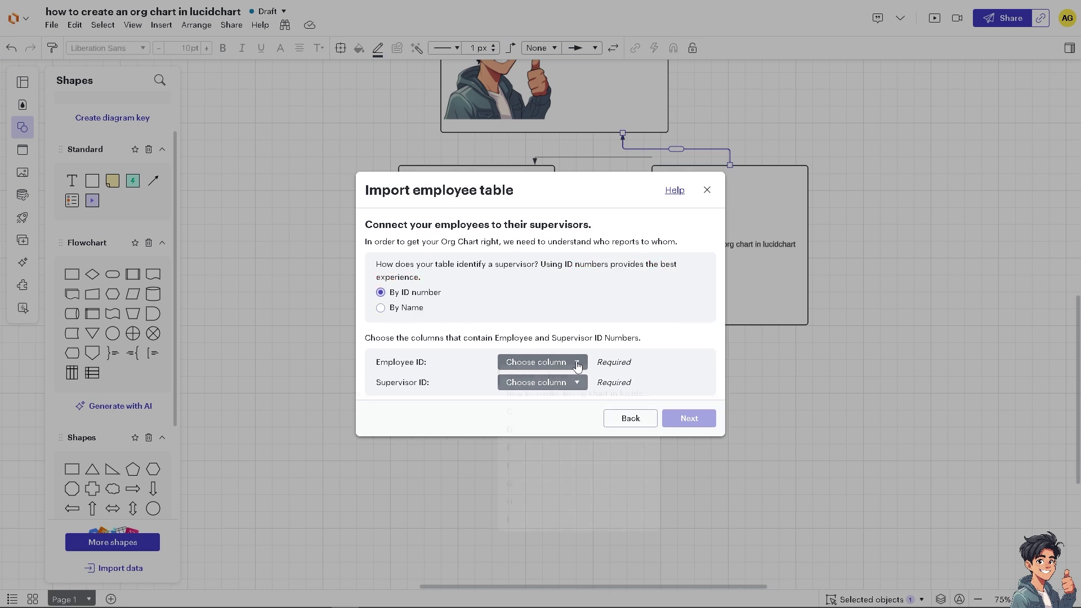
{"action": "left_click", "coordinate": [569, 362]}
{"action": "left_click", "coordinate": [527, 420]}
{"action": "left_click", "coordinate": [573, 382]}
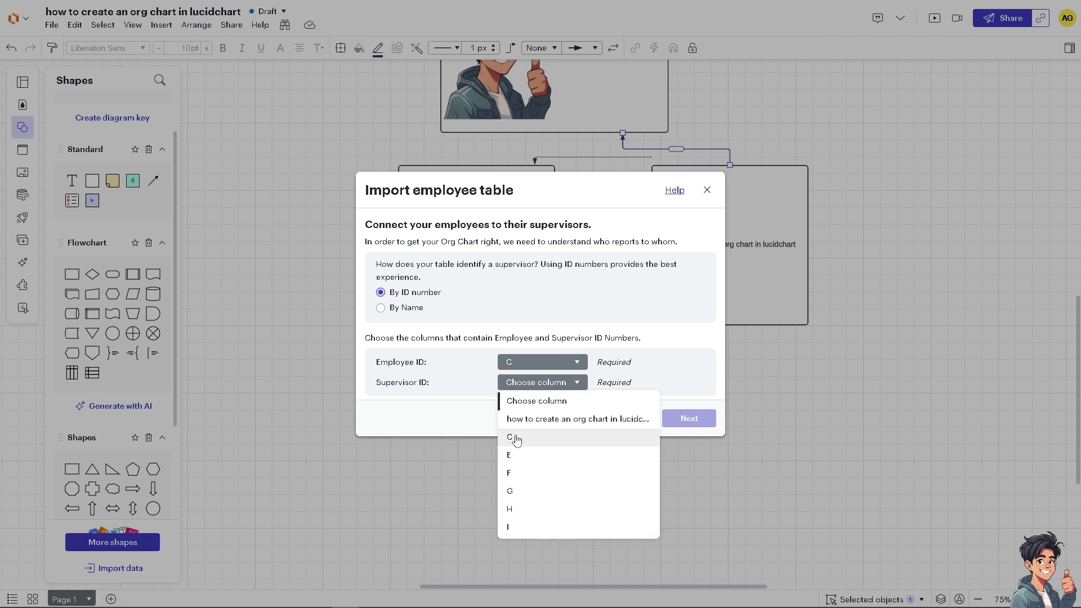
{"action": "left_click", "coordinate": [515, 440]}
{"action": "left_click", "coordinate": [516, 439]}
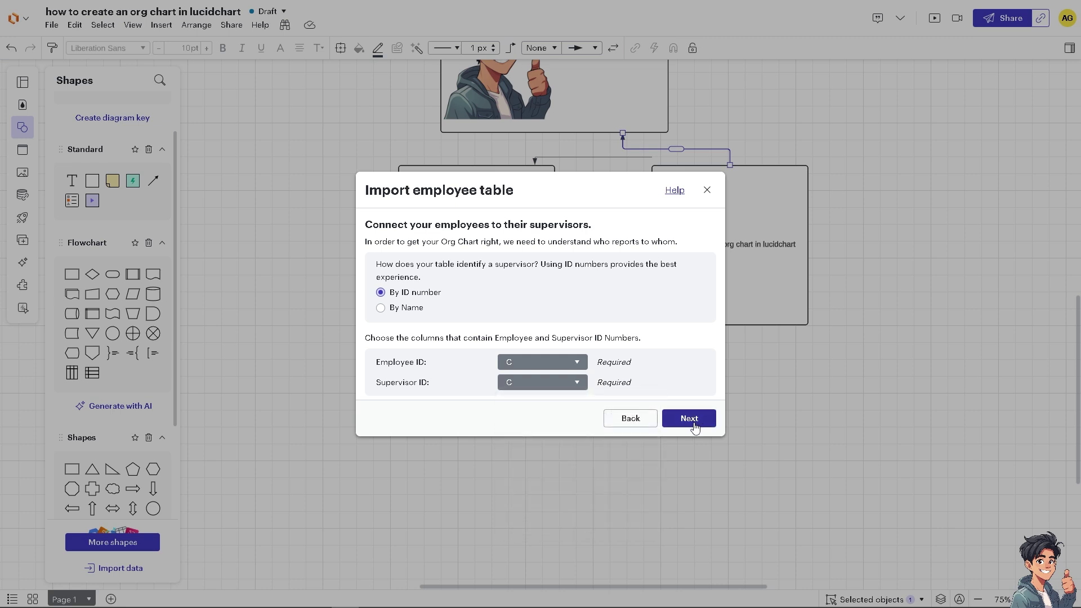
{"action": "left_click", "coordinate": [696, 425]}
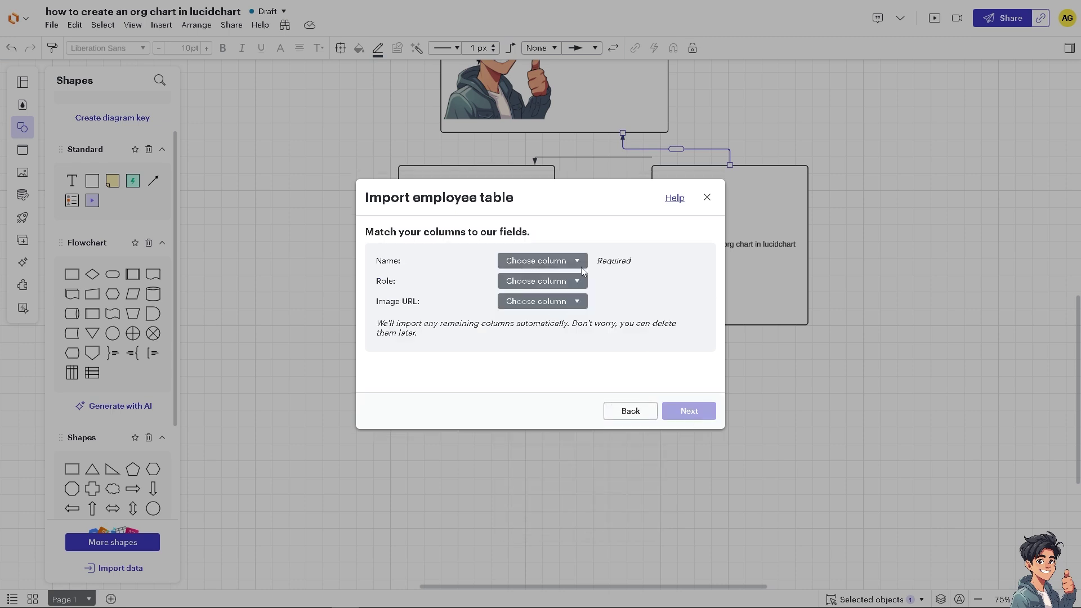
{"action": "left_click", "coordinate": [559, 266]}
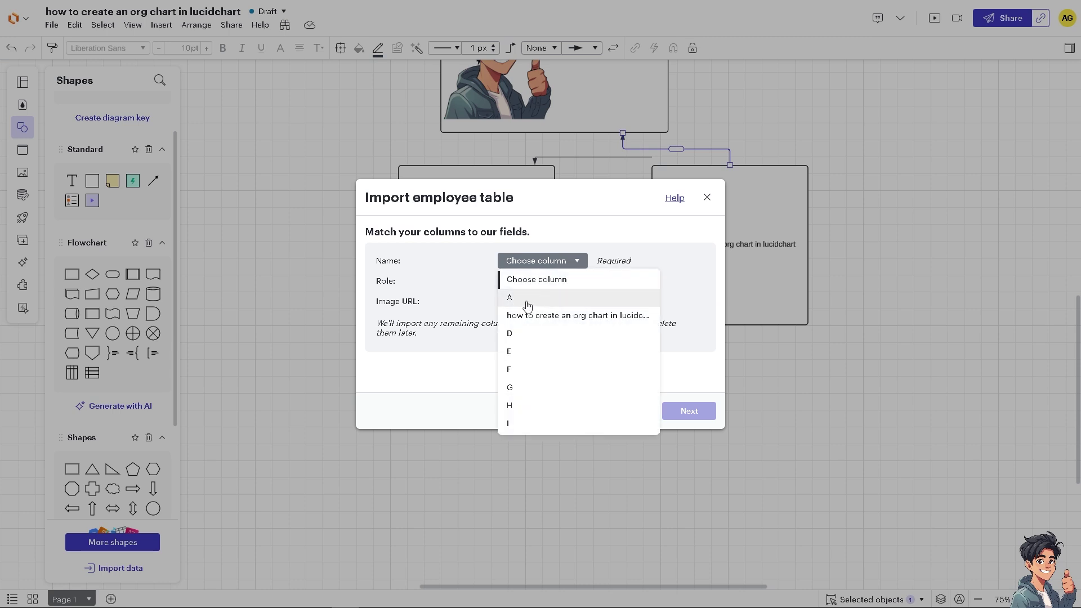
{"action": "left_click", "coordinate": [543, 314]}
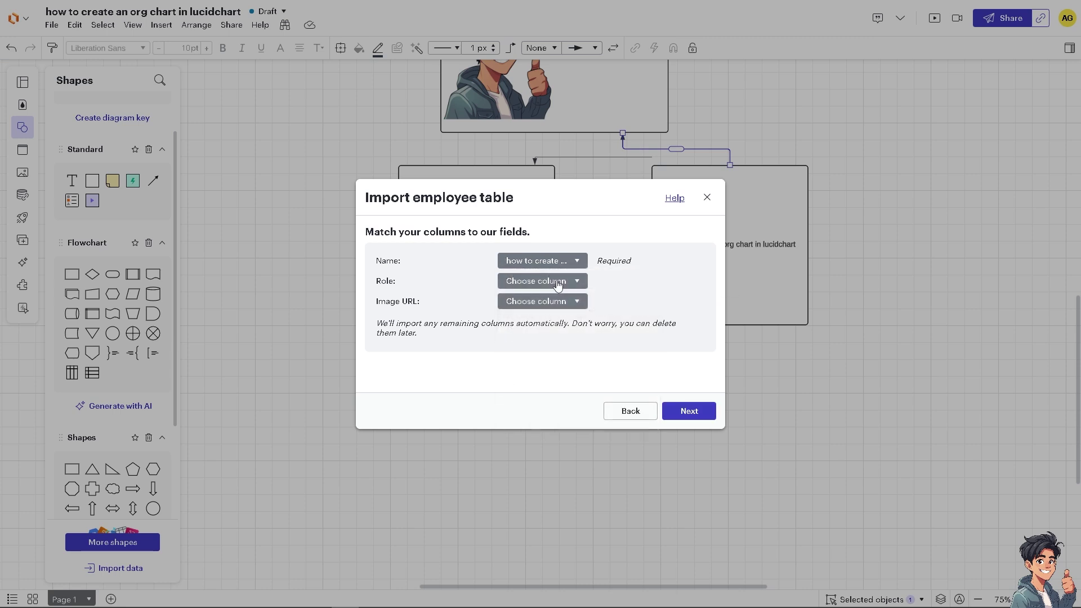
{"action": "left_click", "coordinate": [559, 280]}
{"action": "left_click", "coordinate": [531, 319]}
{"action": "left_click", "coordinate": [550, 301]}
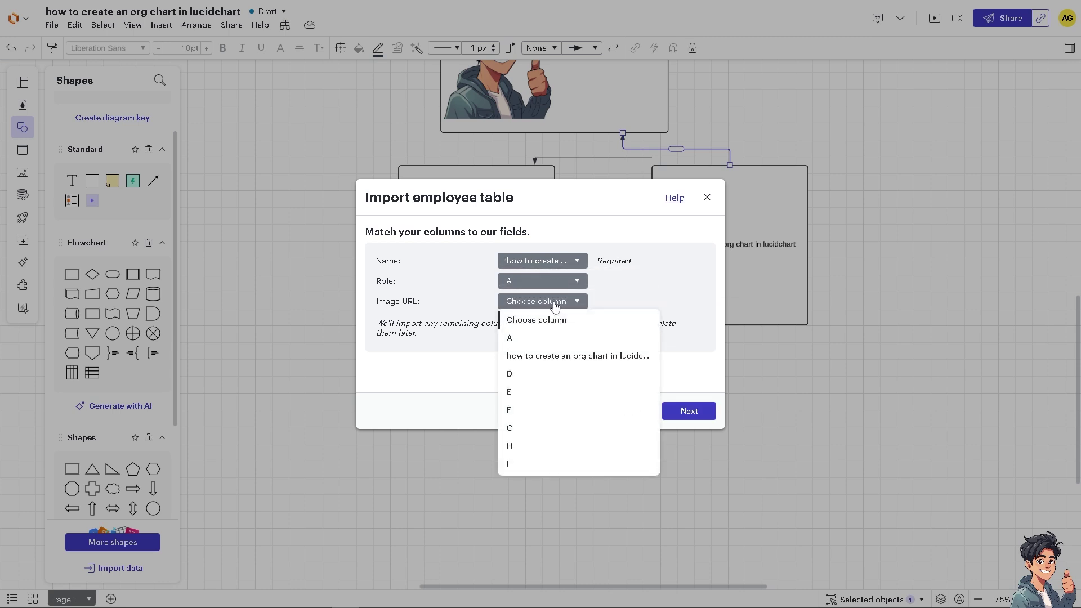
{"action": "left_click", "coordinate": [529, 339]}
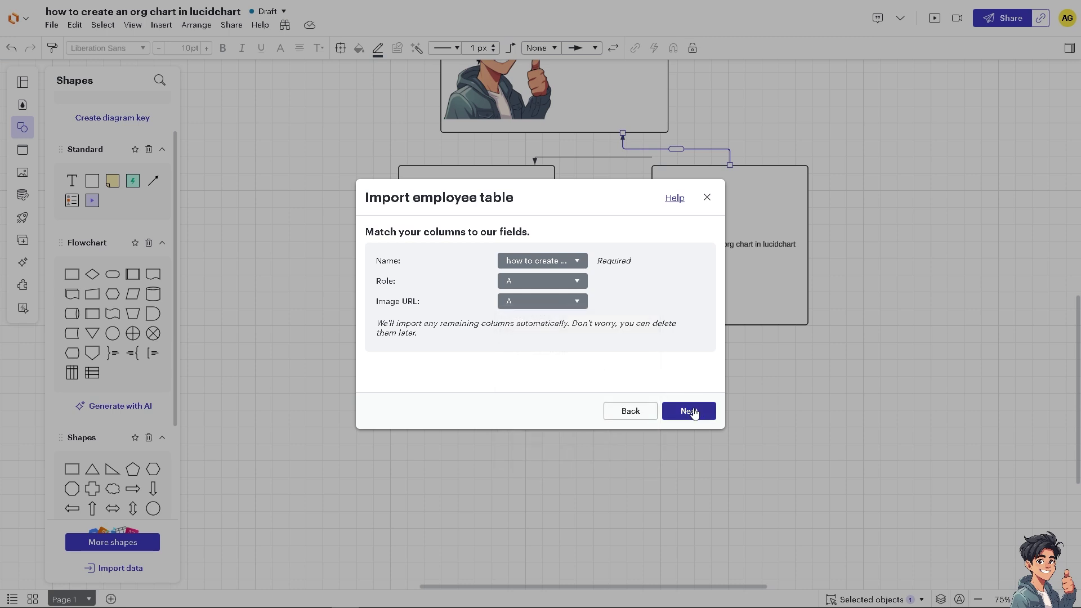
{"action": "left_click", "coordinate": [689, 411]}
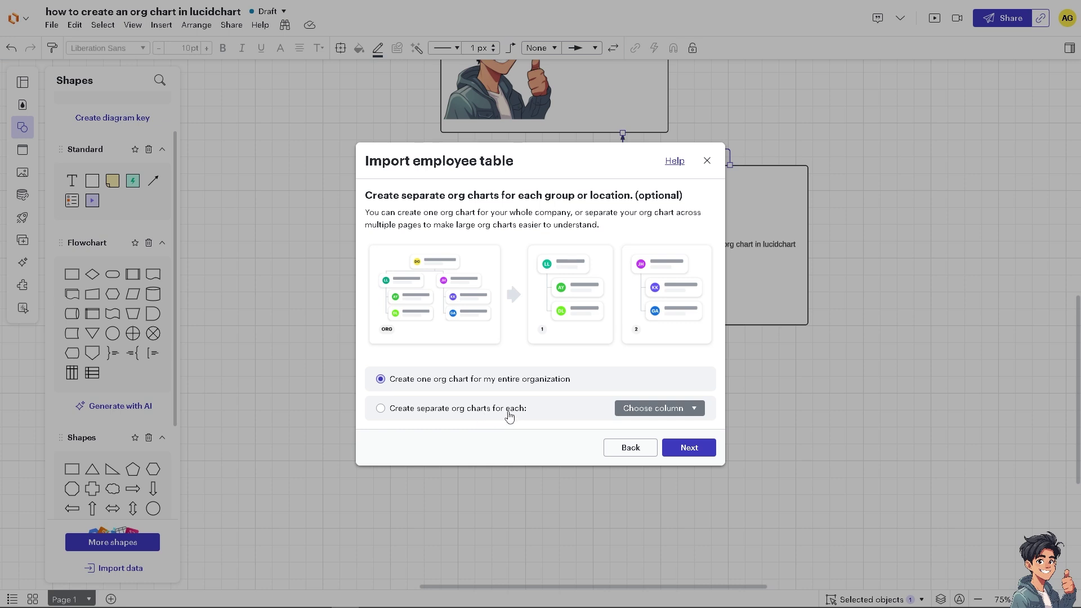
{"action": "left_click", "coordinate": [680, 409]}
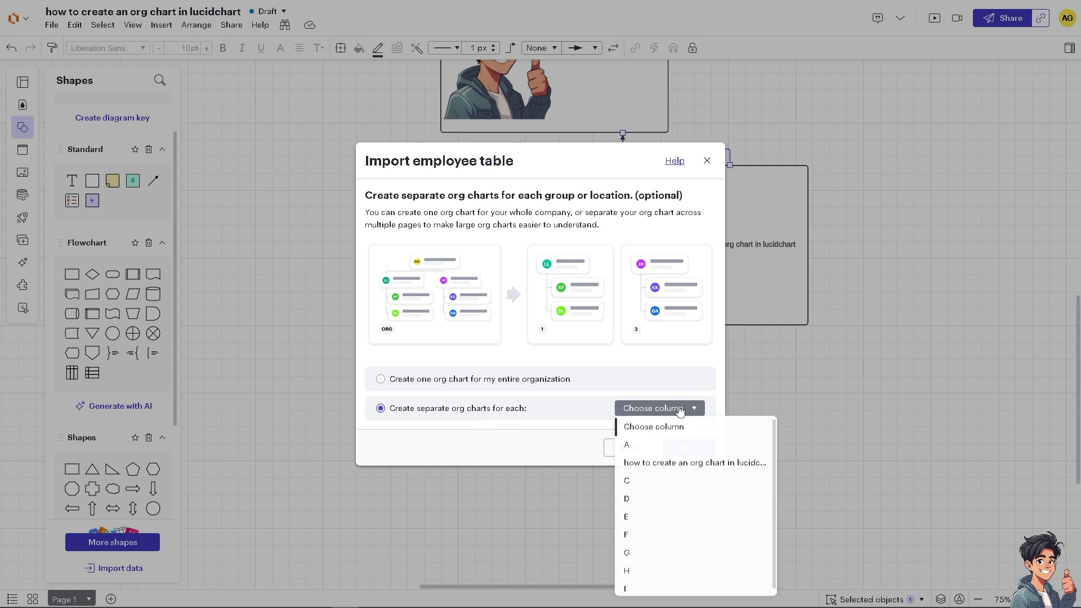
{"action": "left_click", "coordinate": [660, 463]}
{"action": "left_click", "coordinate": [689, 448]}
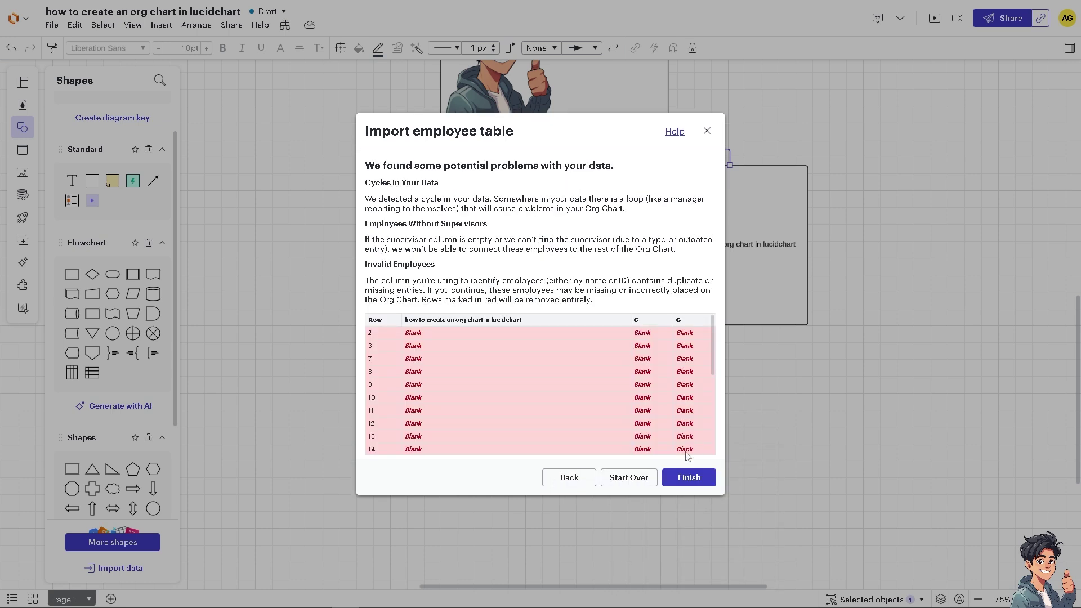
{"action": "left_click", "coordinate": [688, 478]}
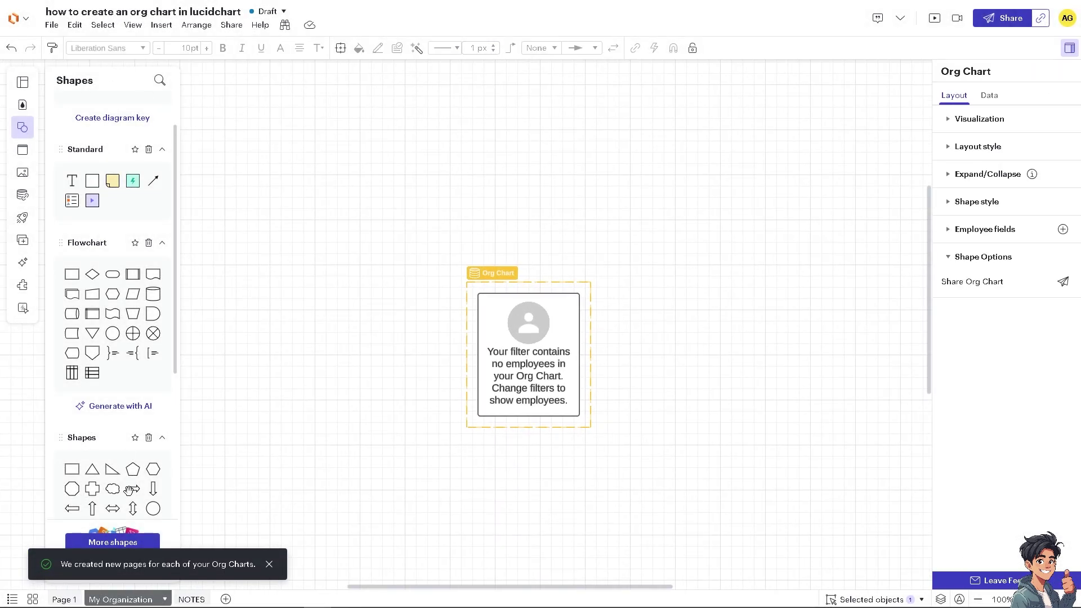
{"action": "scroll", "coordinate": [127, 494], "scroll_direction": "down", "scroll_amount": 2}
{"action": "left_click", "coordinate": [269, 564]}
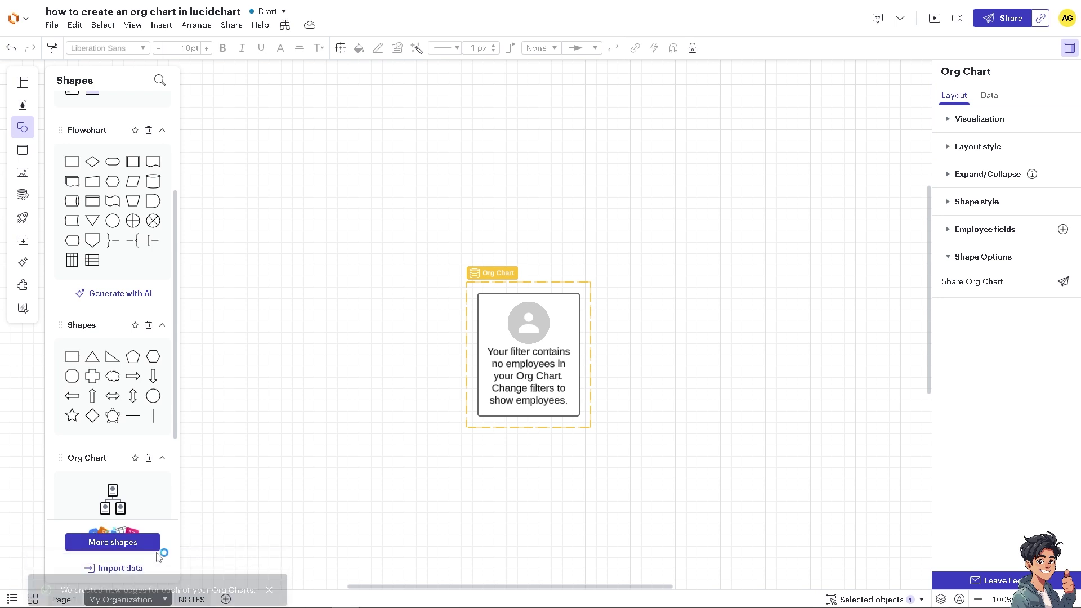
{"action": "left_click", "coordinate": [120, 568]}
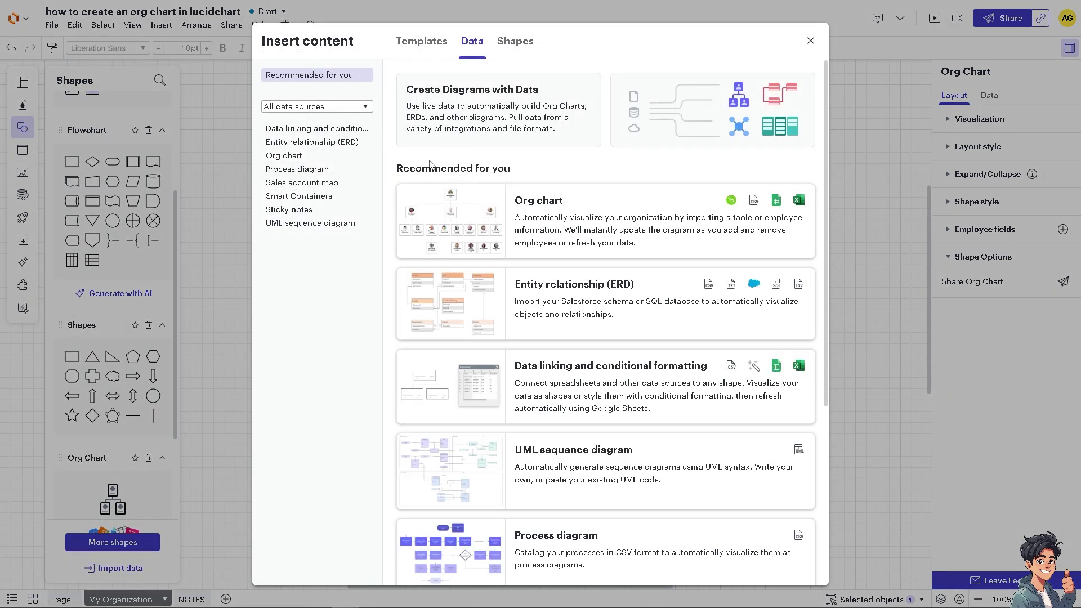
{"action": "left_click", "coordinate": [546, 211]}
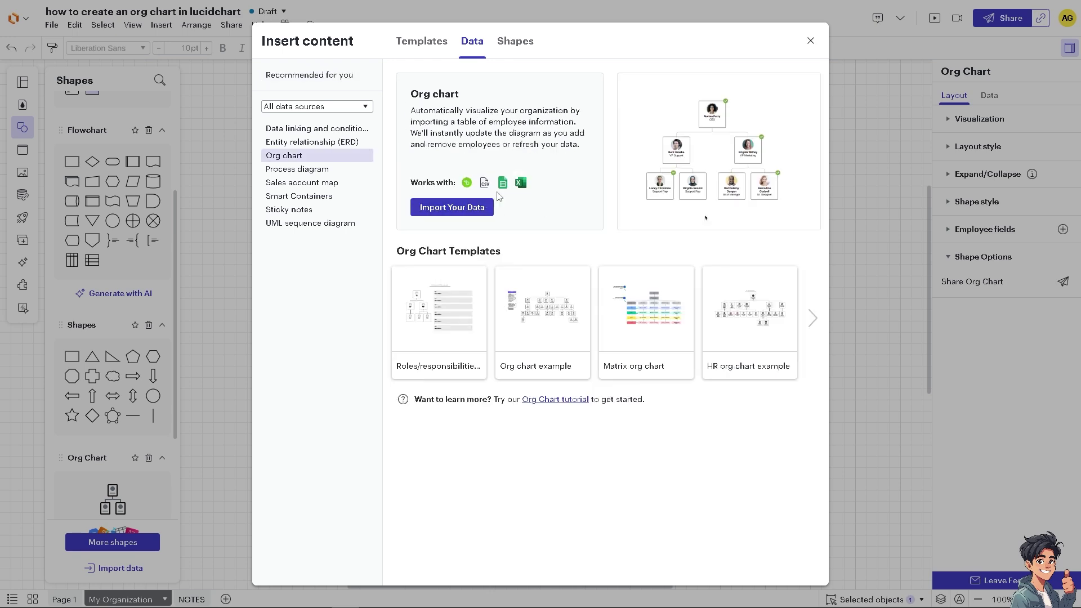
{"action": "left_click", "coordinate": [452, 207]}
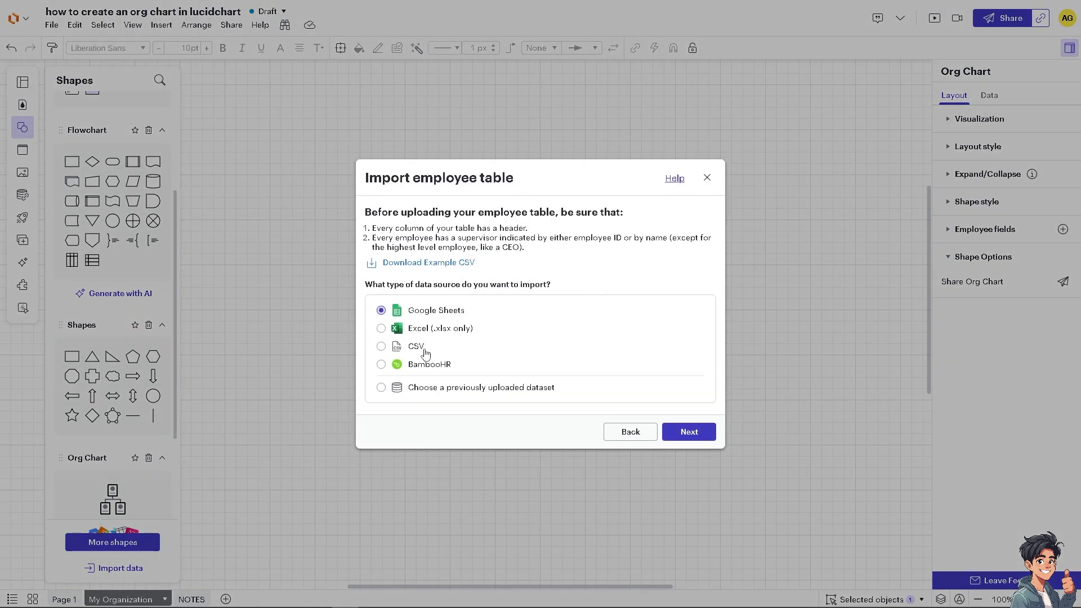
{"action": "left_click", "coordinate": [426, 330]}
{"action": "left_click", "coordinate": [677, 431]}
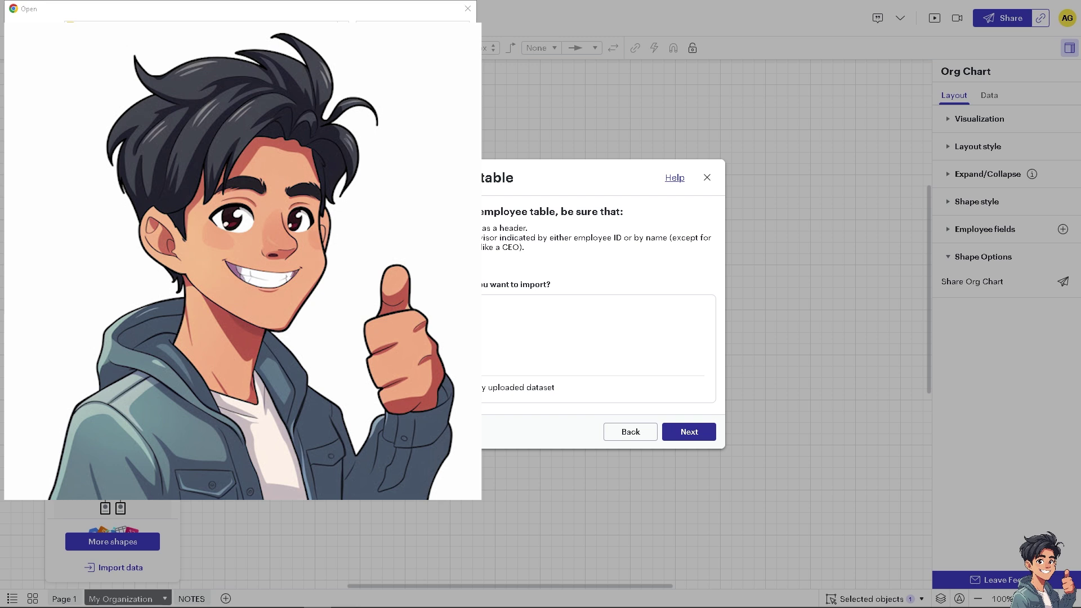
{"action": "key", "text": "Return"}
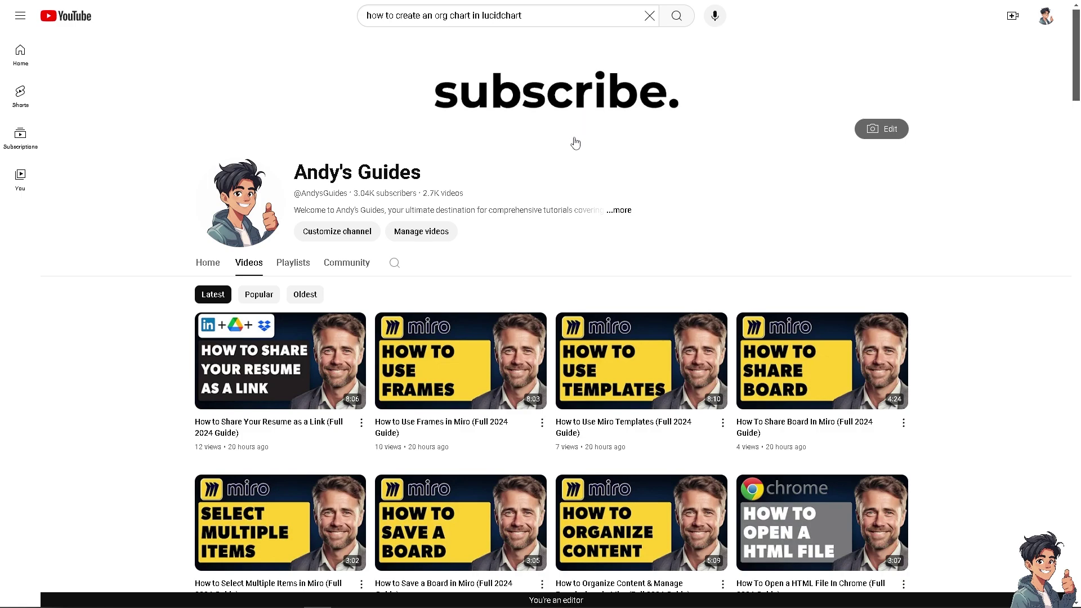
{"action": "scroll", "coordinate": [505, 334], "scroll_direction": "down", "scroll_amount": 1}
{"action": "scroll", "coordinate": [505, 333], "scroll_direction": "down", "scroll_amount": 18}
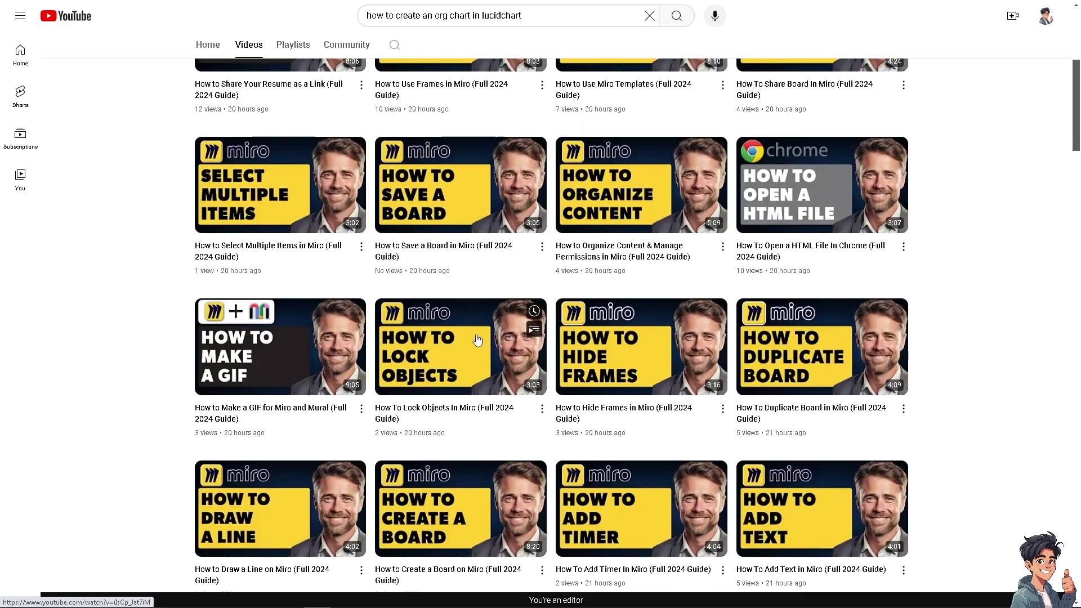